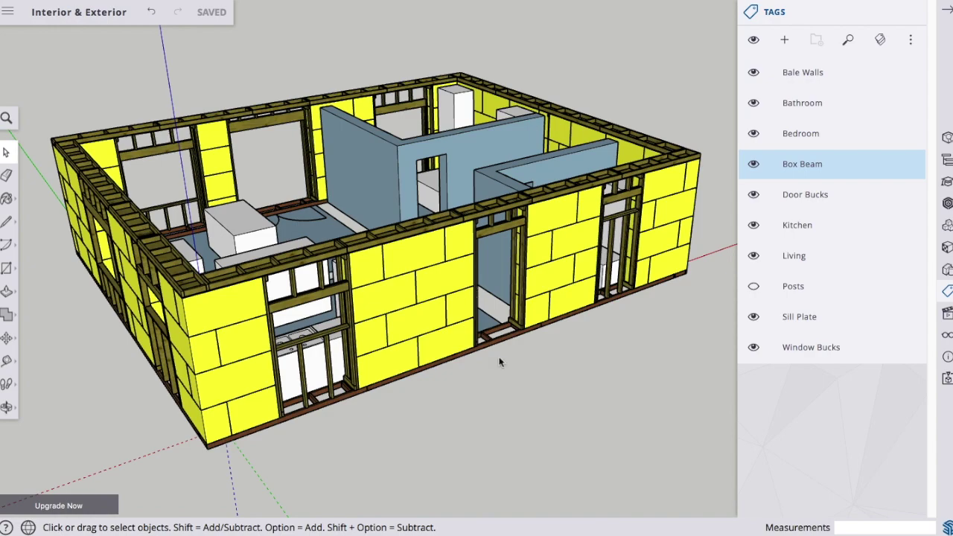
# Orbit the house model to view the lone sill plate frame from a more frontal angle
pyautogui.moveTo(500, 362); pyautogui.dragTo(405, 271, button='middle')
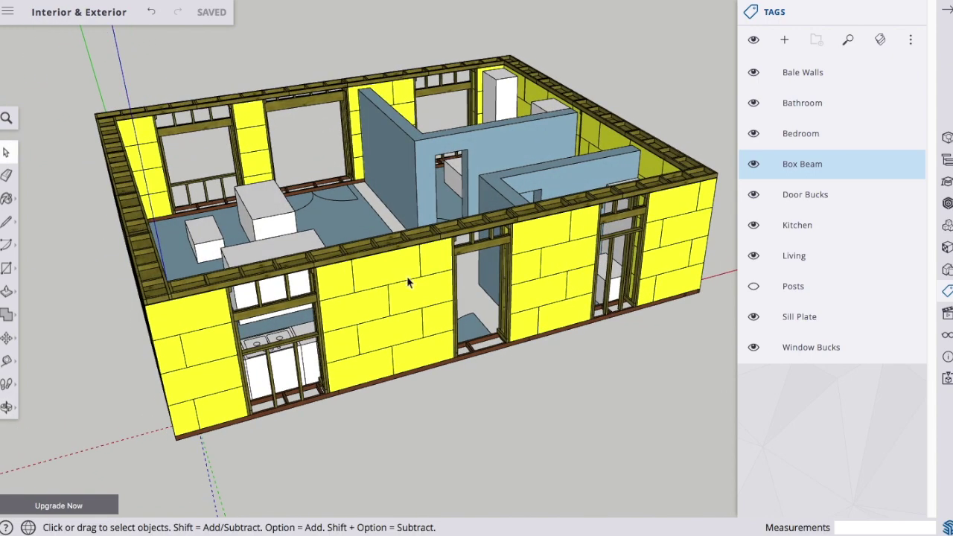
pyautogui.moveTo(405, 287); pyautogui.dragTo(431, 283, button='middle')
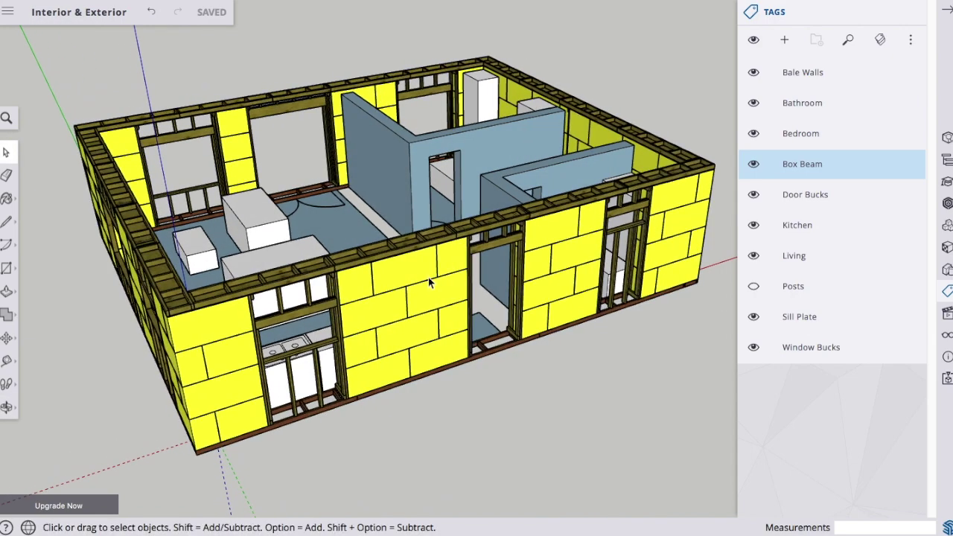
pyautogui.moveTo(421, 289); pyautogui.dragTo(444, 291, button='middle')
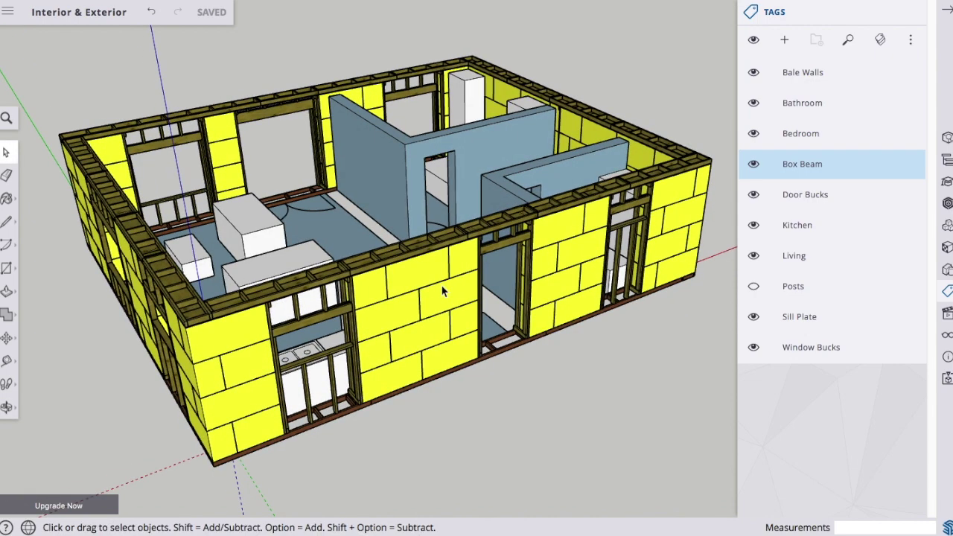
pyautogui.moveTo(442, 292); pyautogui.dragTo(438, 269, button='middle')
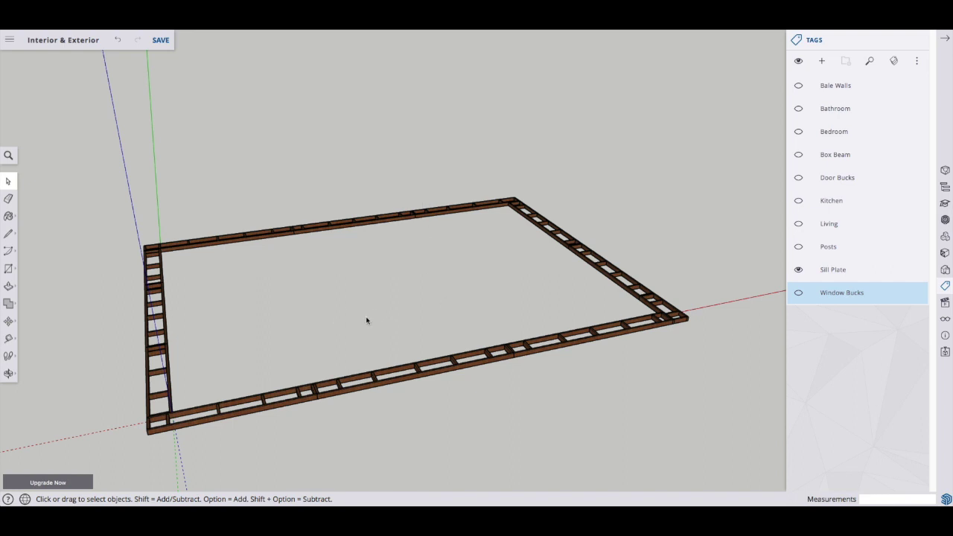
pyautogui.press('o')
pyautogui.press('space')
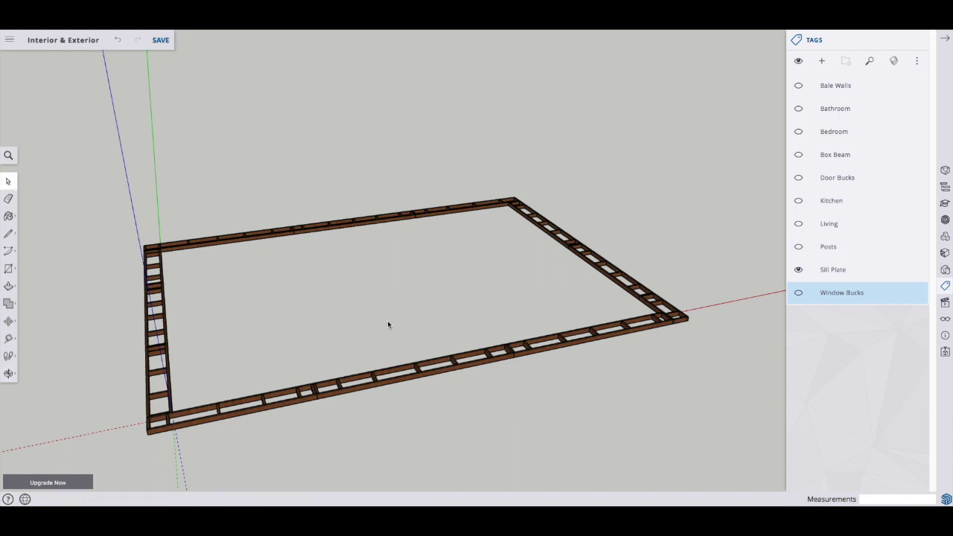
pyautogui.press('o')
pyautogui.press('space')
pyautogui.press('o')
pyautogui.moveTo(388, 325); pyautogui.dragTo(385, 349)
pyautogui.press('space')
pyautogui.press('o')
pyautogui.press('space')
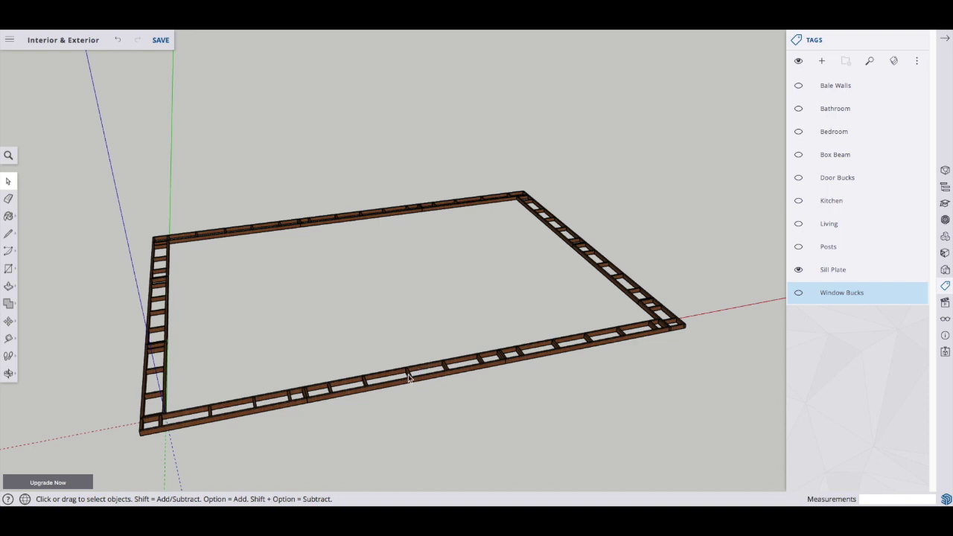
pyautogui.scroll(8, 407, 381)
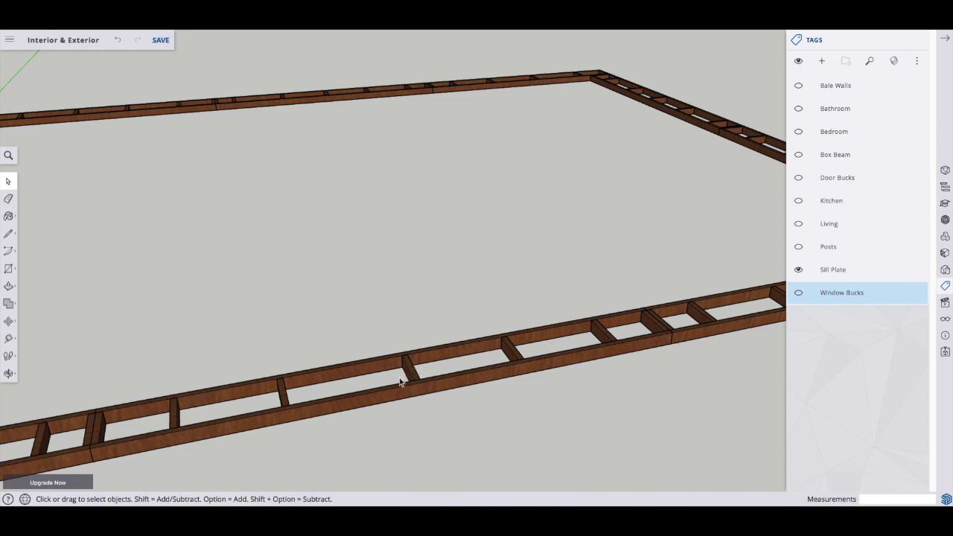
pyautogui.scroll(-5, 400, 382)
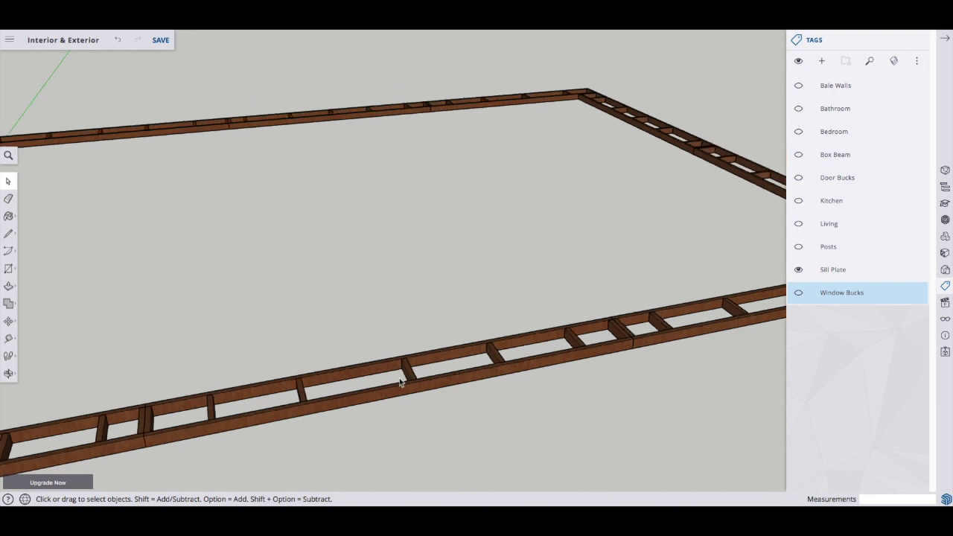
pyautogui.scroll(-2, 399, 382)
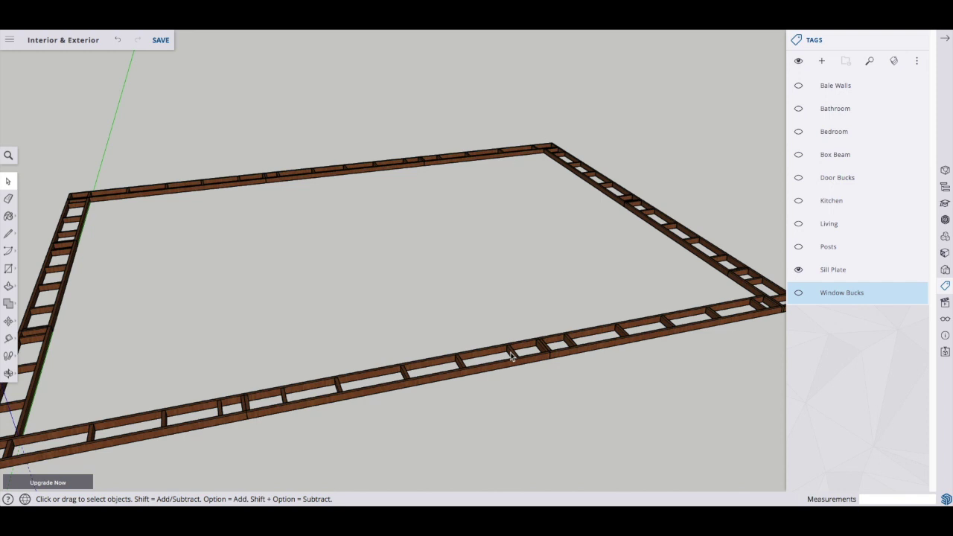
pyautogui.scroll(1, 423, 375)
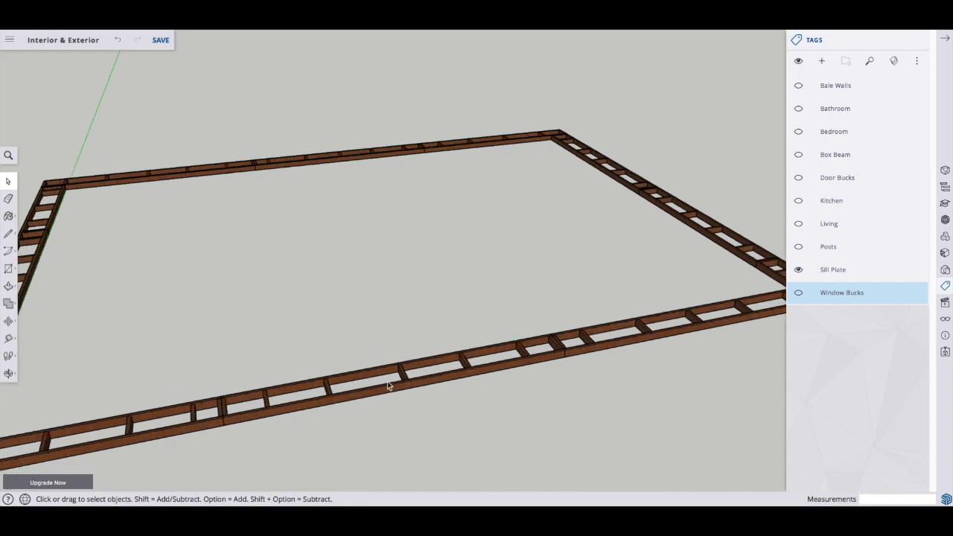
pyautogui.scroll(4, 387, 381)
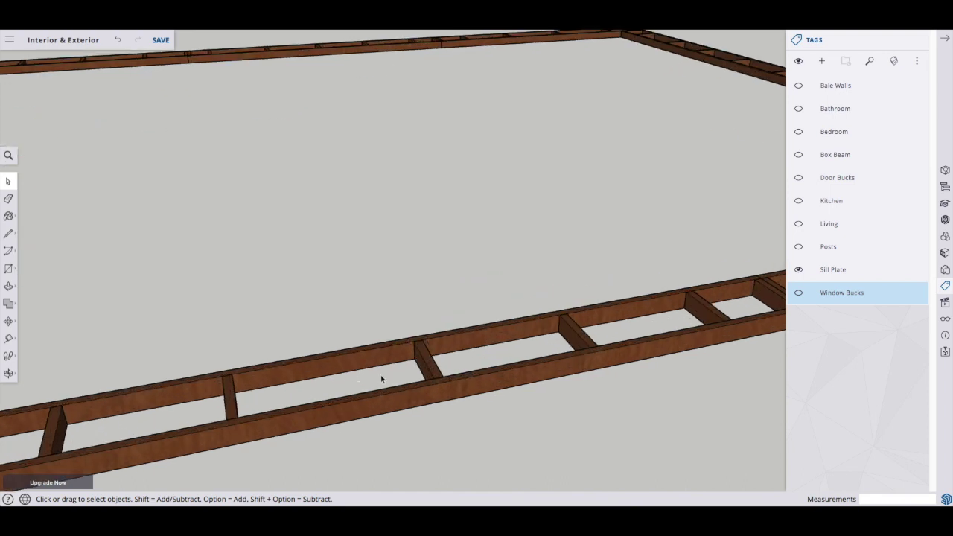
pyautogui.scroll(-3, 382, 378)
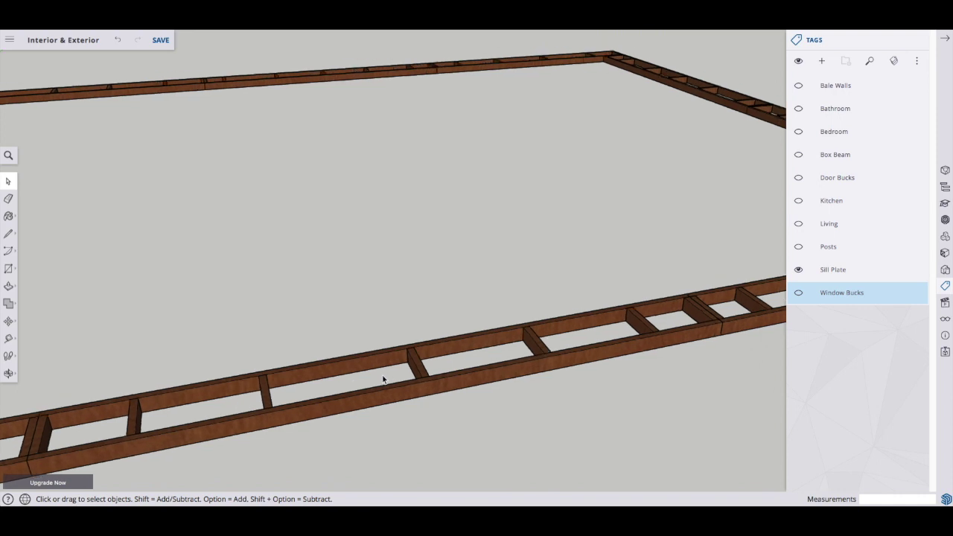
pyautogui.scroll(-2, 383, 379)
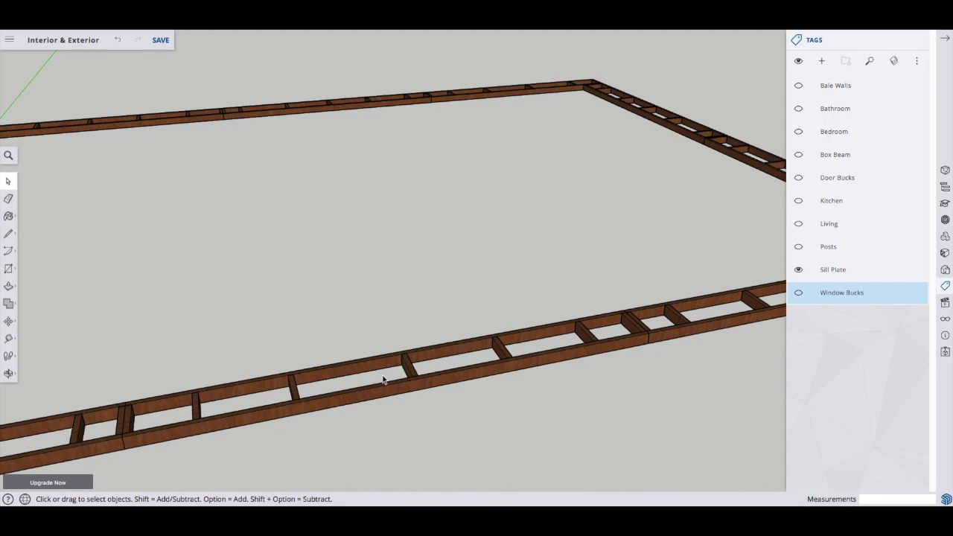
pyautogui.scroll(-4, 383, 379)
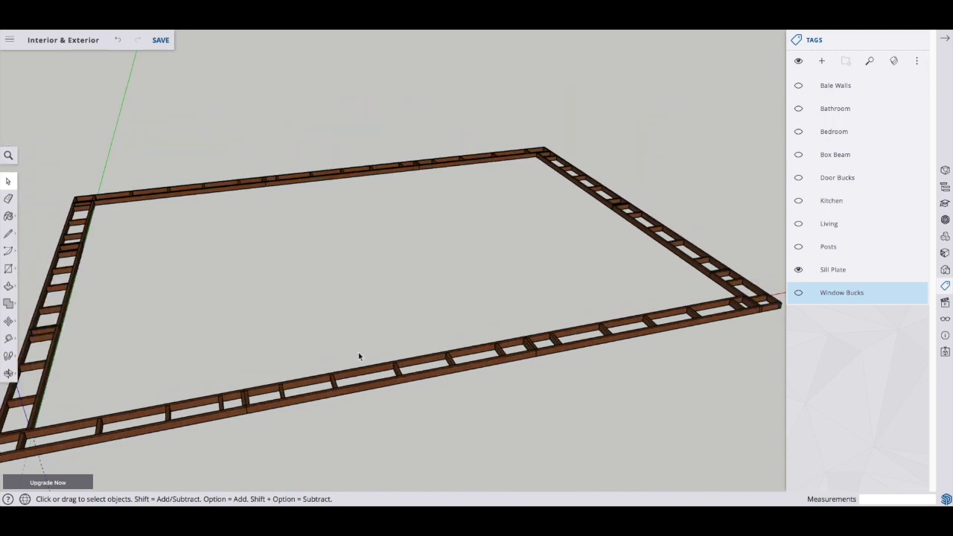
pyautogui.moveTo(329, 326); pyautogui.dragTo(336, 336, button='middle')
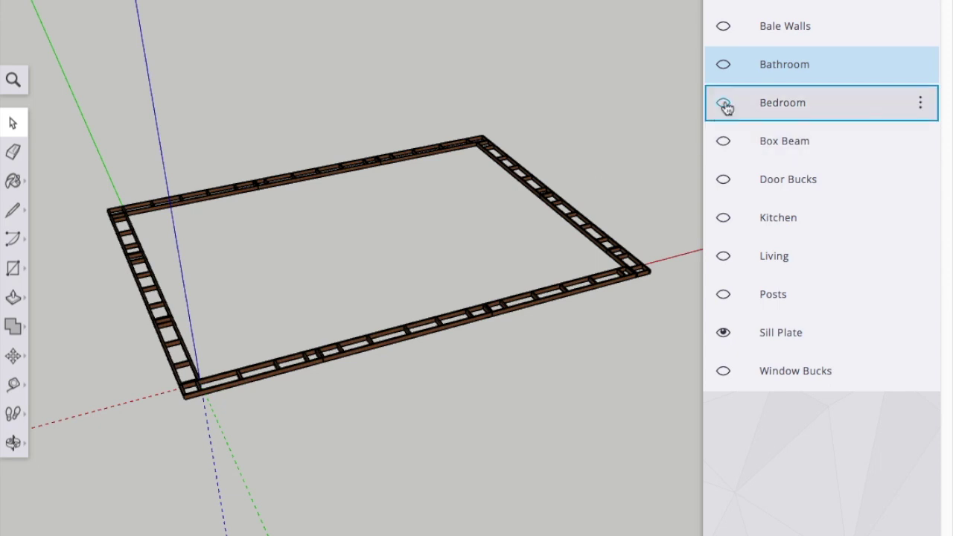
# Show the Bathroom tag, orbit around the bathroom fixtures, then show the Kitchen tag
pyautogui.click(724, 65)
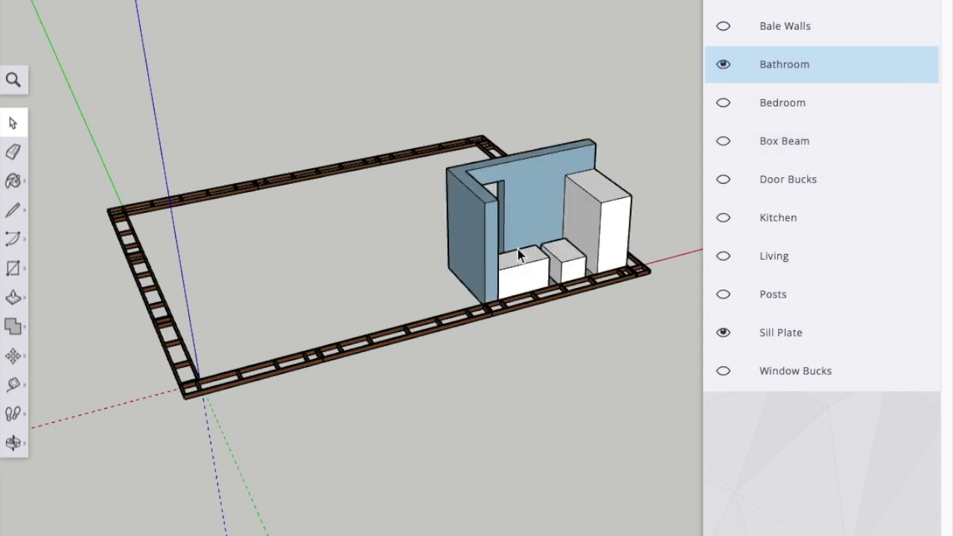
pyautogui.moveTo(519, 254); pyautogui.dragTo(503, 226, button='middle')
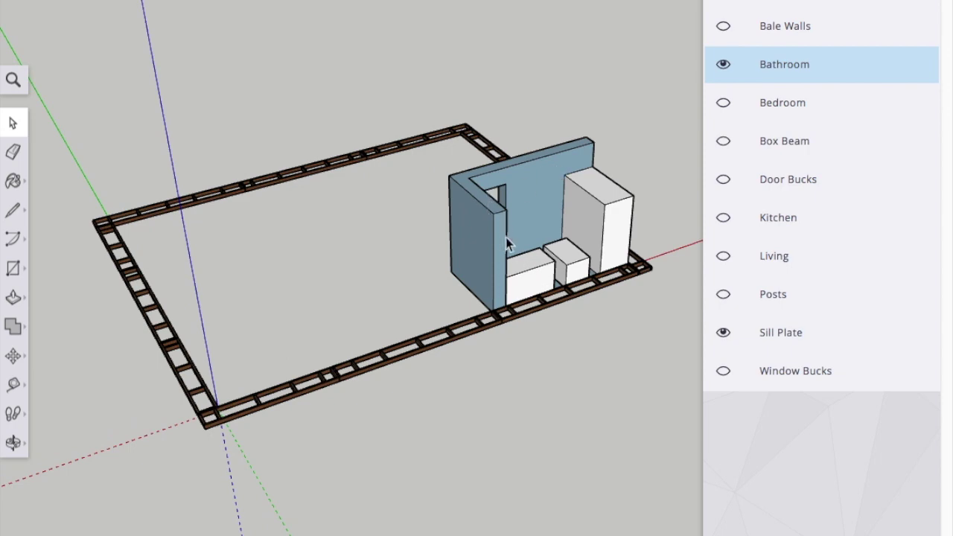
pyautogui.scroll(5, 500, 233)
pyautogui.moveTo(570, 245); pyautogui.dragTo(500, 309, button='middle')
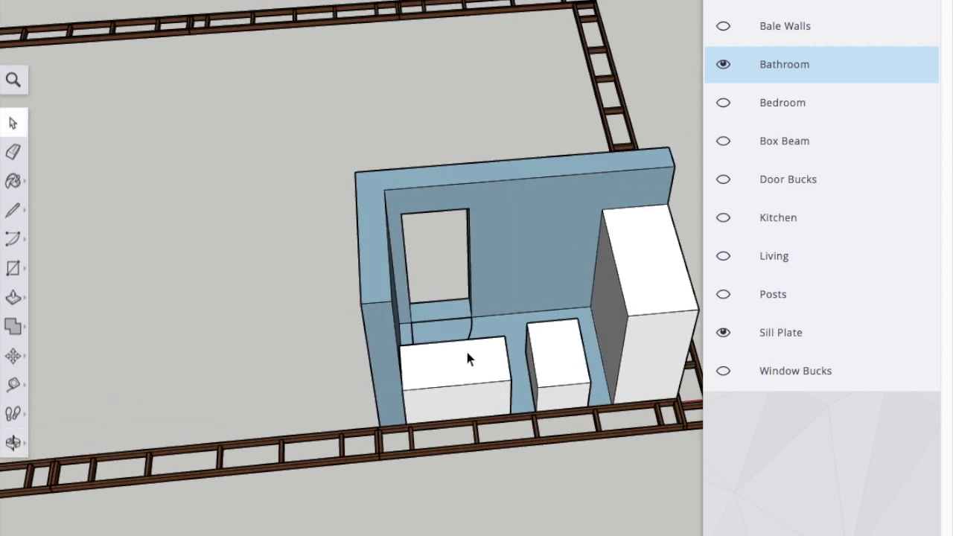
pyautogui.moveTo(397, 341); pyautogui.dragTo(531, 315, button='middle')
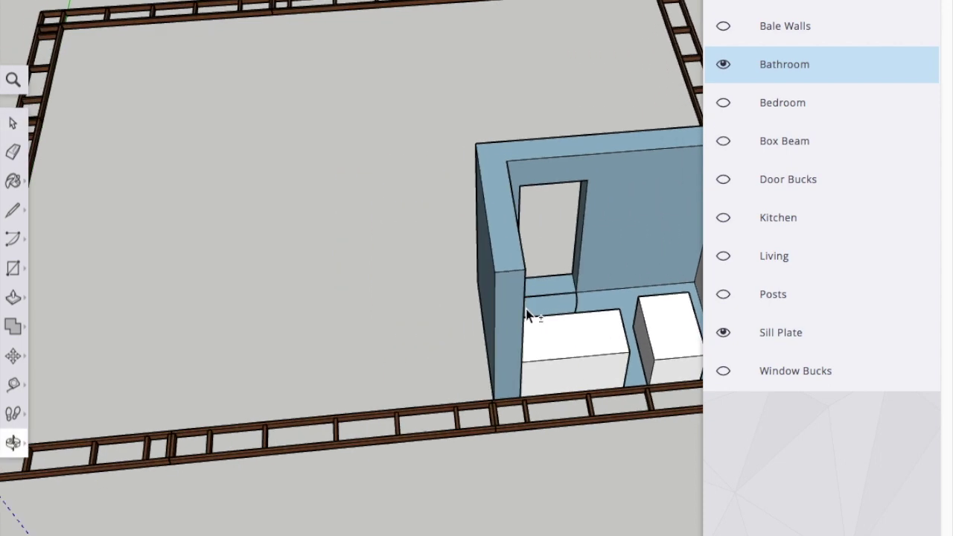
pyautogui.moveTo(396, 316); pyautogui.dragTo(500, 310, button='middle')
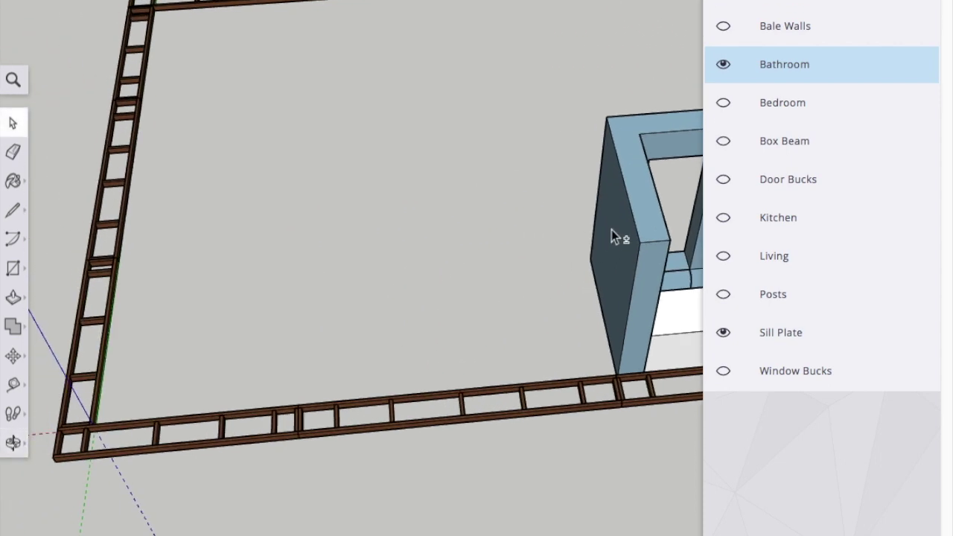
pyautogui.click(723, 217)
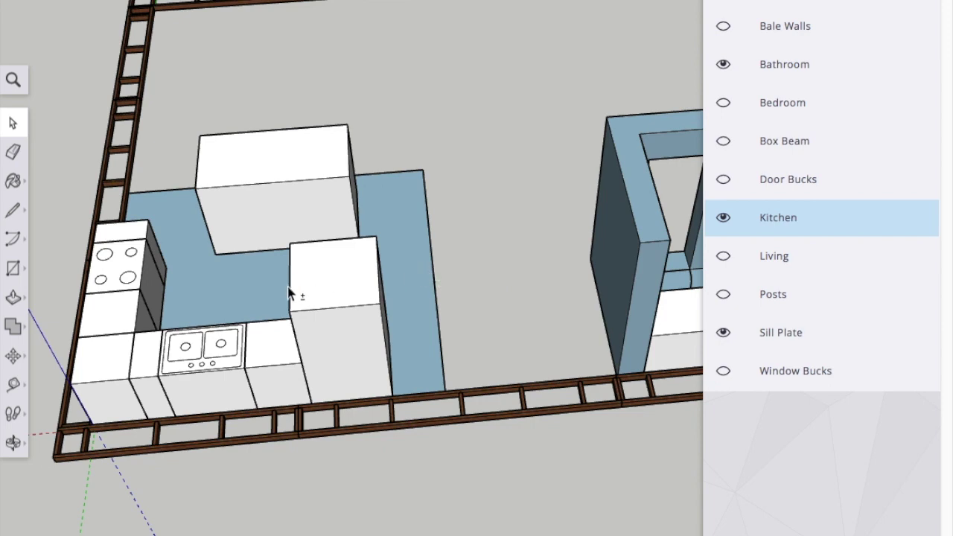
pyautogui.moveTo(289, 294); pyautogui.dragTo(377, 302, button='middle')
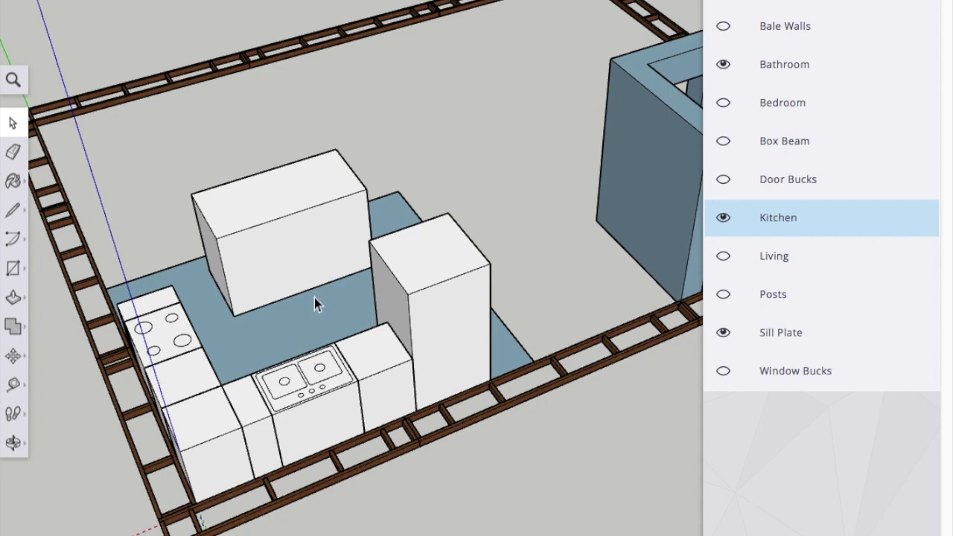
pyautogui.scroll(3, 316, 298)
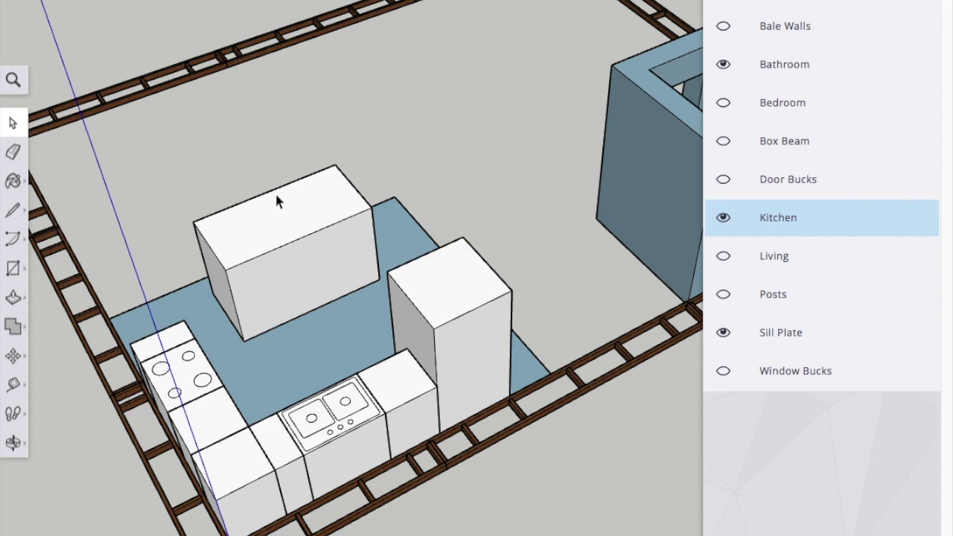
pyautogui.moveTo(261, 219); pyautogui.dragTo(527, 192, button='middle')
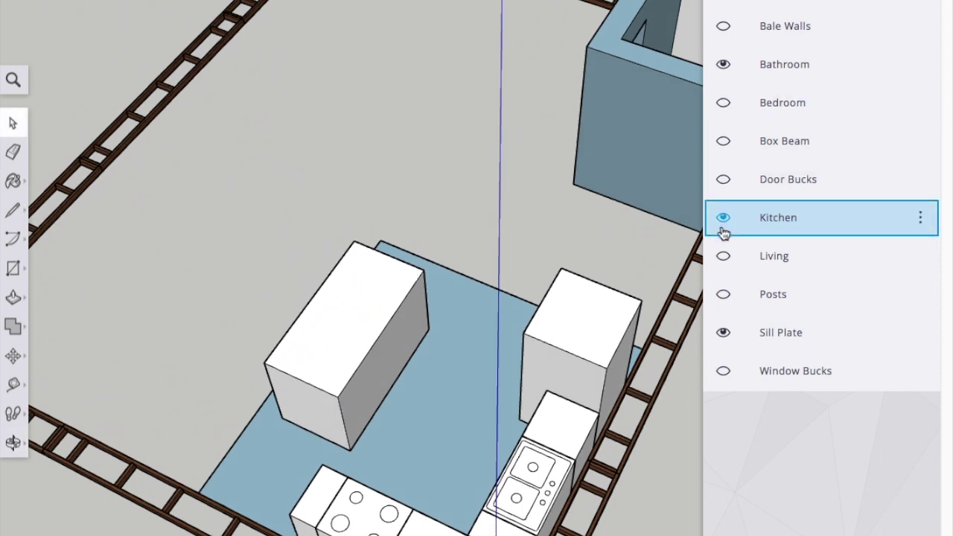
# Show the Living tag, orbit around the living-room furniture, then turn on the Bedroom tag
pyautogui.click(722, 256)
pyautogui.moveTo(385, 270); pyautogui.dragTo(495, 320, button='middle')
pyautogui.moveTo(425, 323); pyautogui.dragTo(494, 319, button='middle')
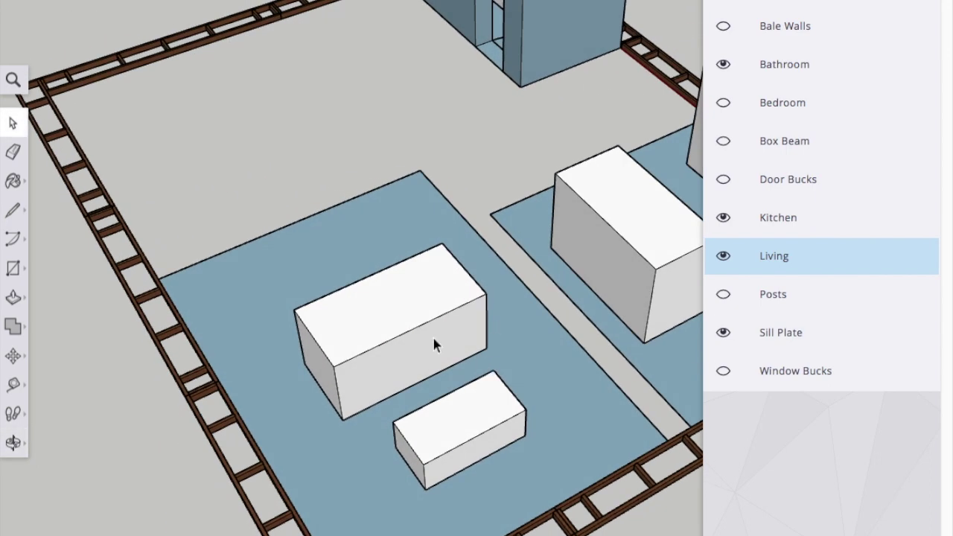
pyautogui.moveTo(464, 421); pyautogui.dragTo(447, 492, button='middle')
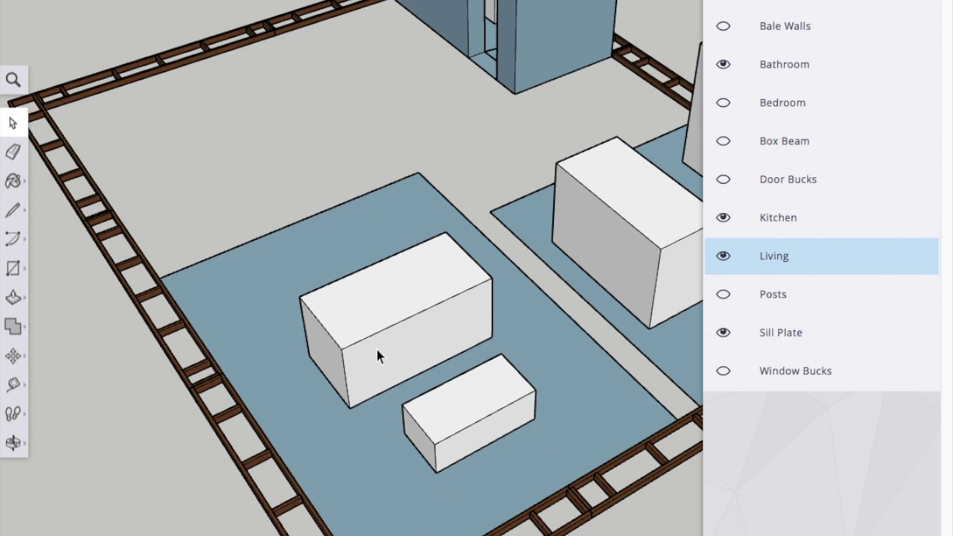
pyautogui.moveTo(377, 356); pyautogui.dragTo(477, 350, button='middle')
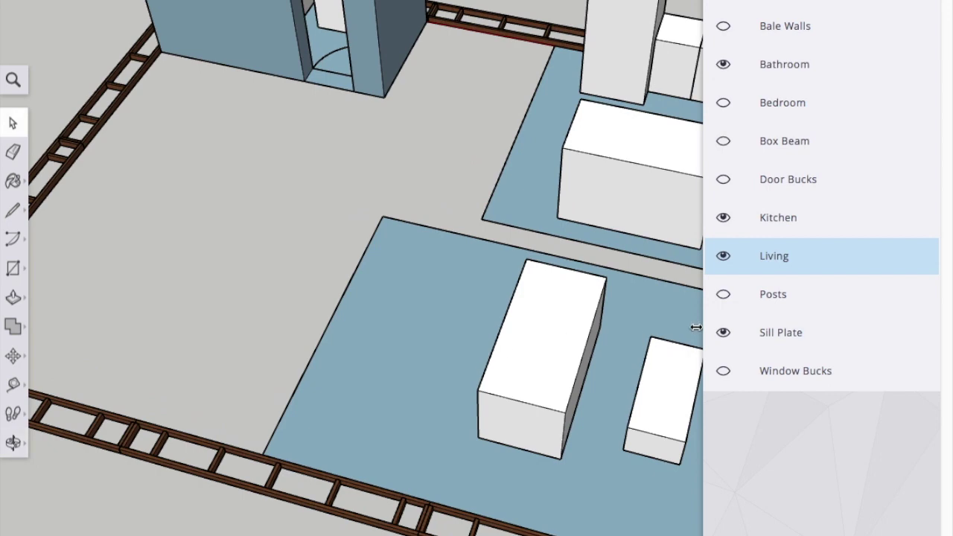
pyautogui.click(723, 102)
pyautogui.moveTo(389, 279); pyautogui.dragTo(546, 269, button='middle')
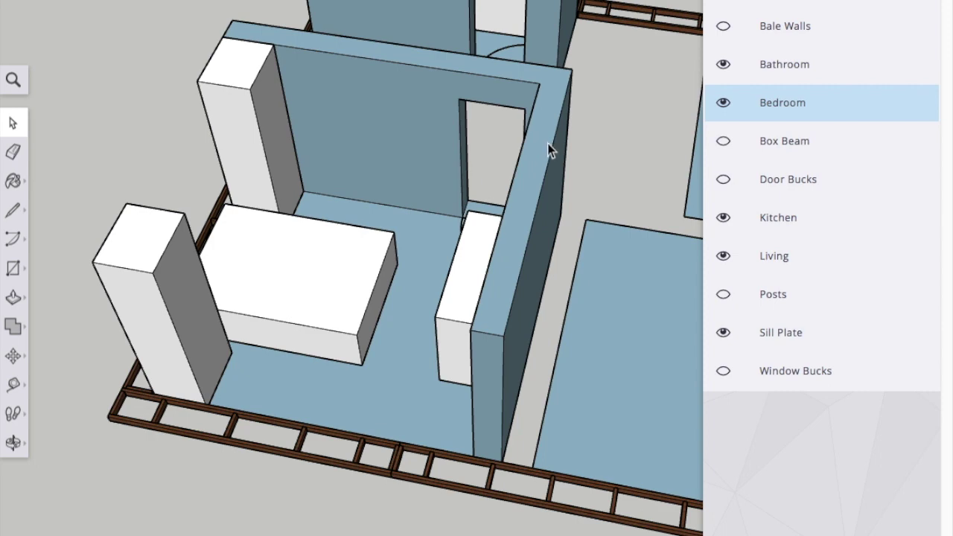
pyautogui.moveTo(547, 143); pyautogui.dragTo(440, 298, button='middle')
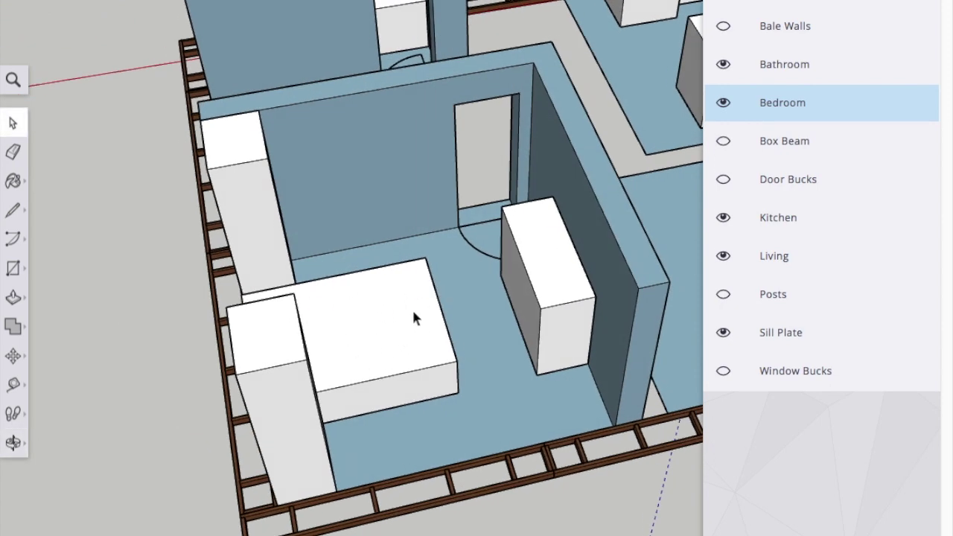
pyautogui.moveTo(463, 283); pyautogui.dragTo(249, 236, button='middle')
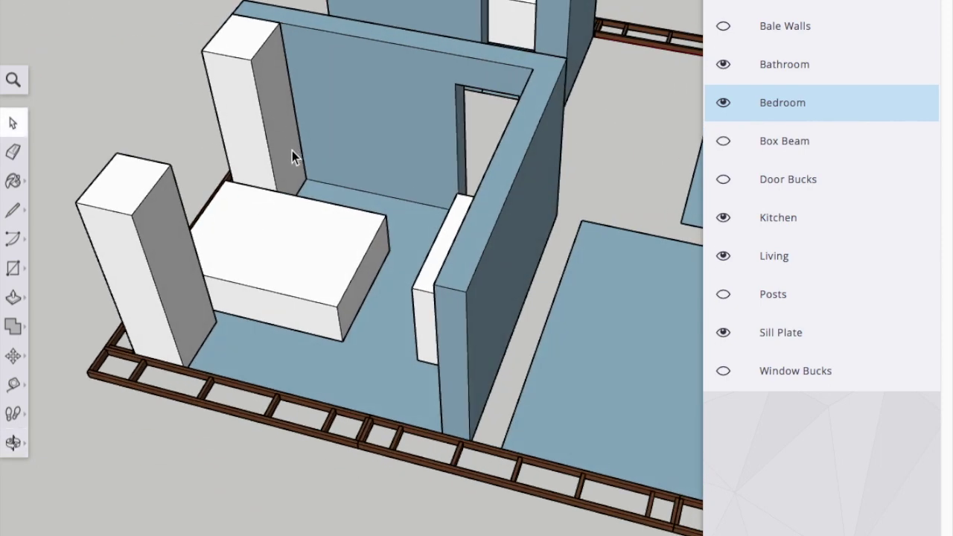
pyautogui.moveTo(466, 127); pyautogui.dragTo(400, 151, button='middle')
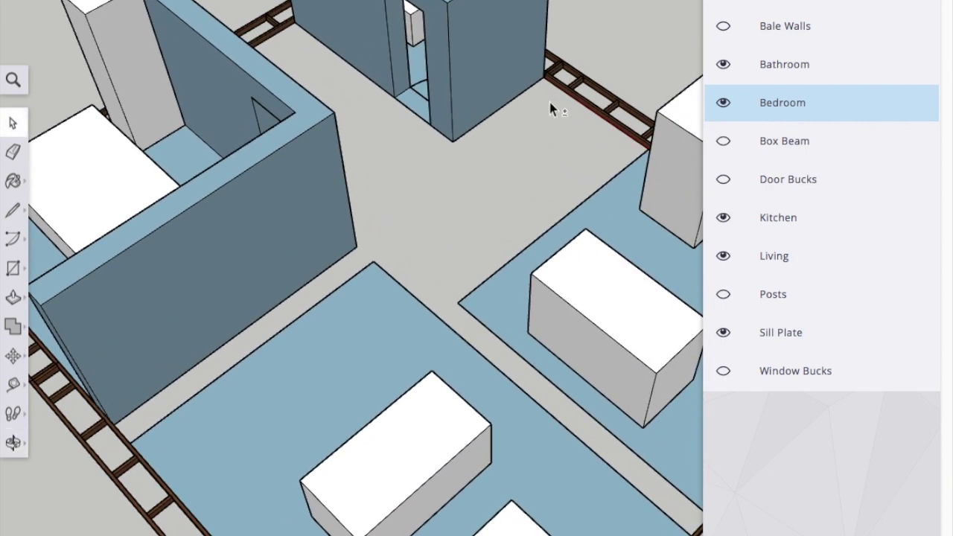
pyautogui.keyDown('shift'); pyautogui.moveTo(552, 151); pyautogui.dragTo(449, 218, button='middle'); pyautogui.keyUp('shift')
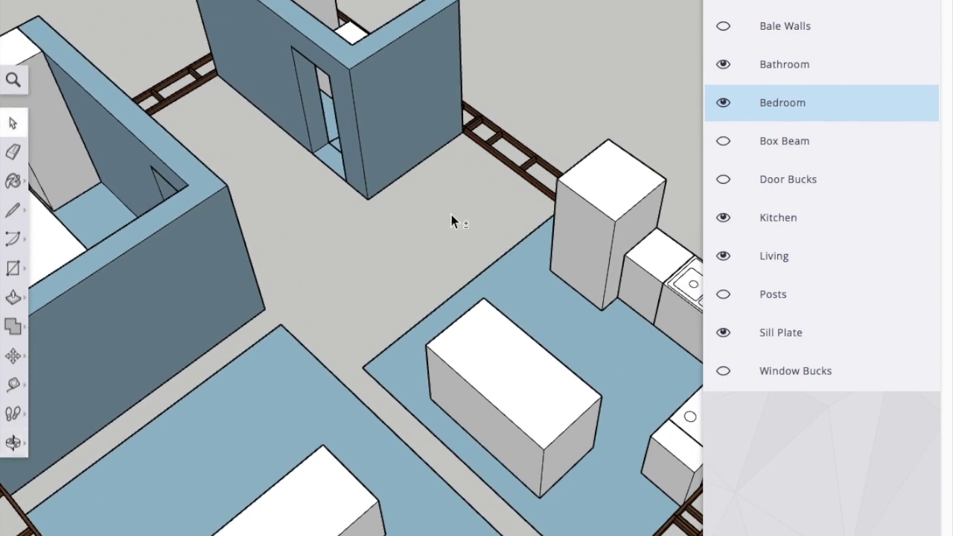
pyautogui.keyDown('shift'); pyautogui.moveTo(522, 174); pyautogui.dragTo(560, 66, button='middle'); pyautogui.keyUp('shift')
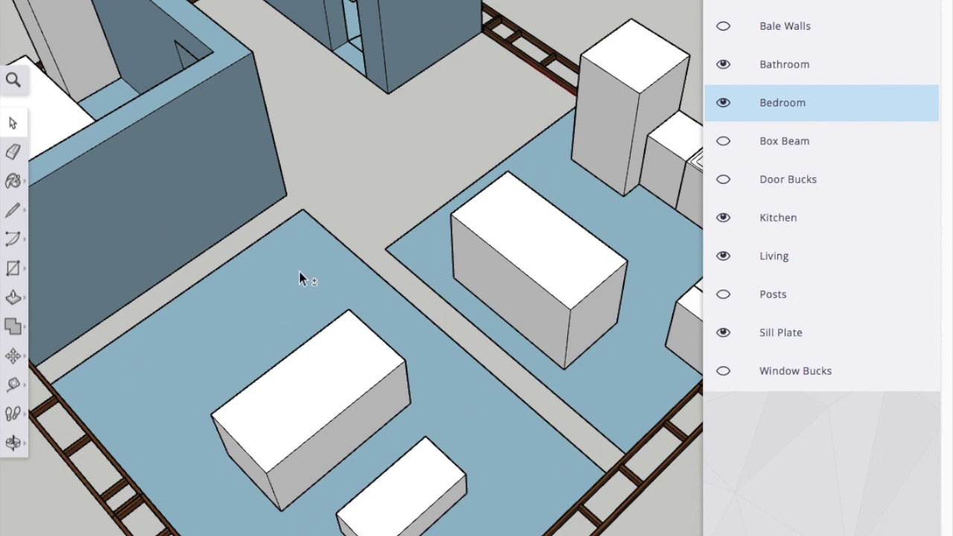
pyautogui.moveTo(451, 142); pyautogui.dragTo(291, 126, button='middle')
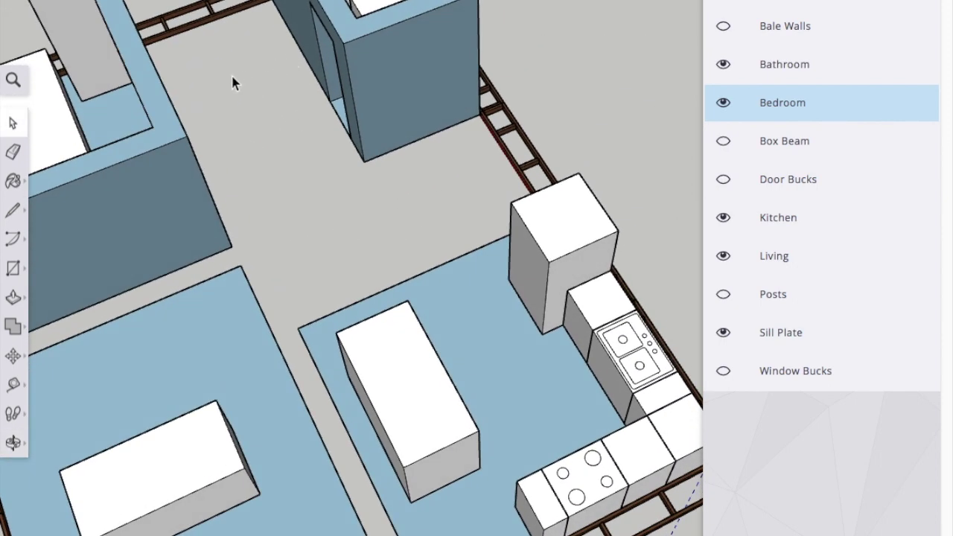
pyautogui.moveTo(249, 81); pyautogui.dragTo(247, 216, button='middle')
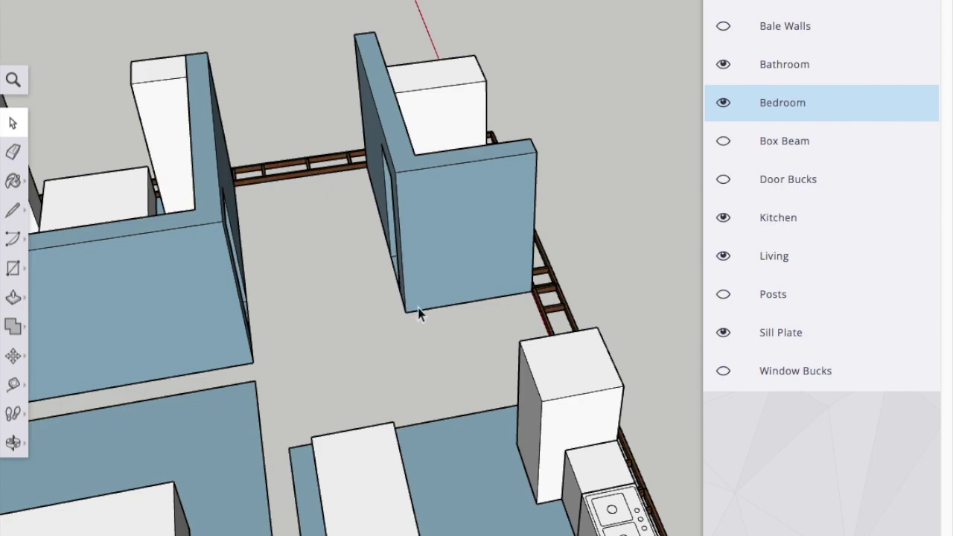
pyautogui.moveTo(422, 315); pyautogui.dragTo(387, 241, button='middle')
pyautogui.scroll(-8, 473, 246)
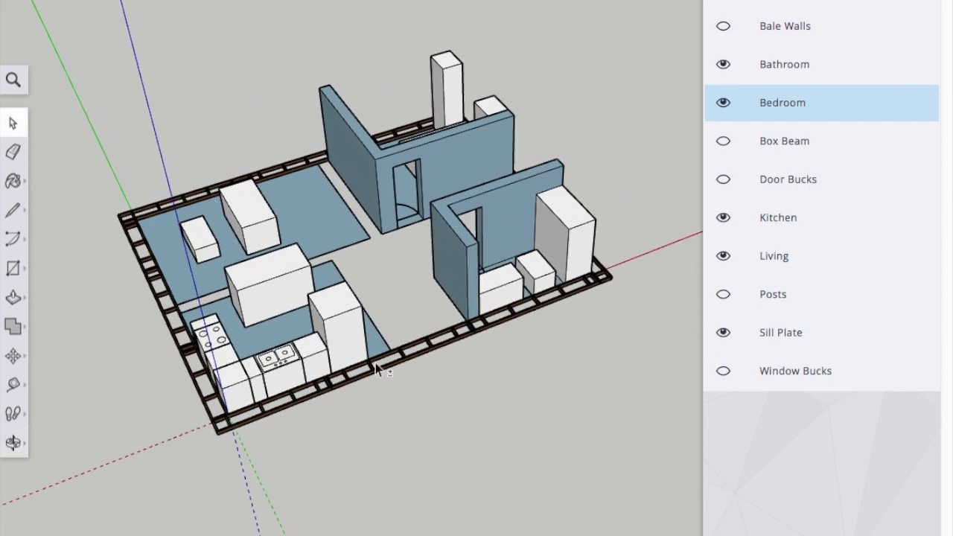
pyautogui.scroll(2, 390, 246)
pyautogui.scroll(3, 391, 250)
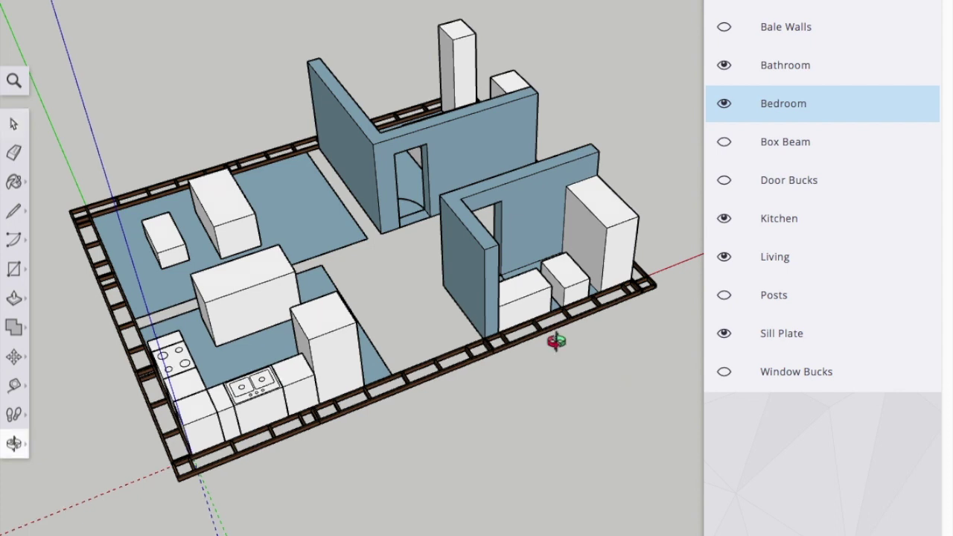
pyautogui.moveTo(553, 341); pyautogui.dragTo(558, 339, button='middle')
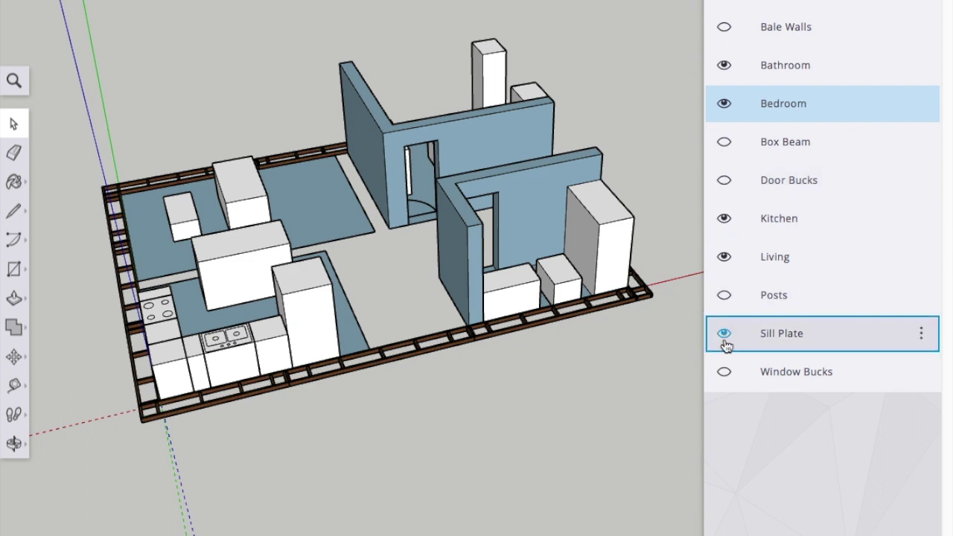
# Show the Window Bucks and Door Bucks tags and orbit around the new door frames
pyautogui.click(724, 372)
pyautogui.click(724, 182)
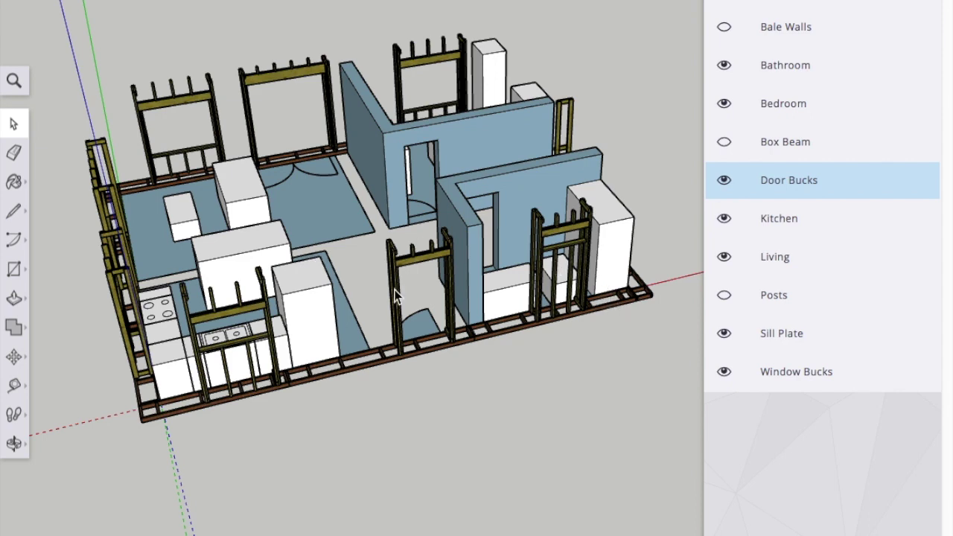
pyautogui.moveTo(404, 312); pyautogui.dragTo(514, 313, button='middle')
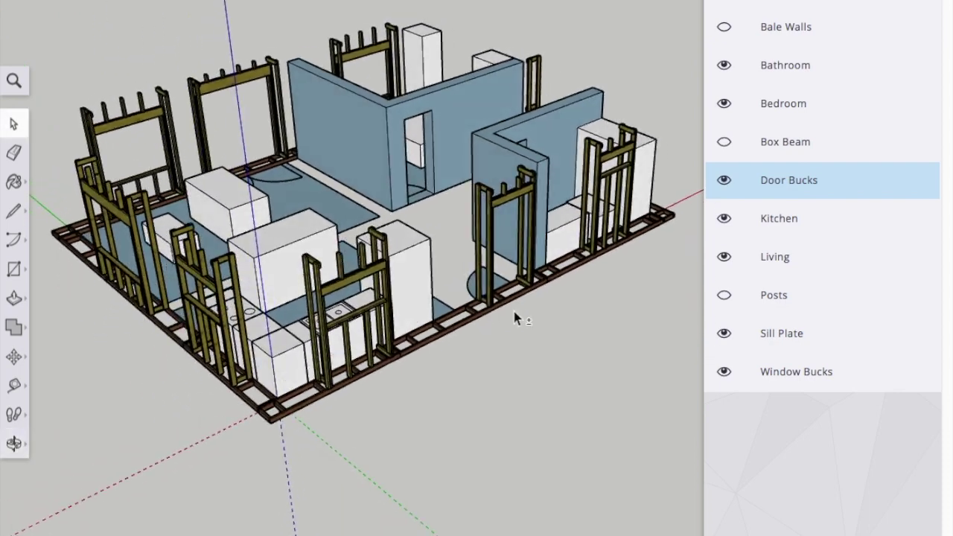
pyautogui.scroll(5, 513, 313)
pyautogui.scroll(-3, 514, 313)
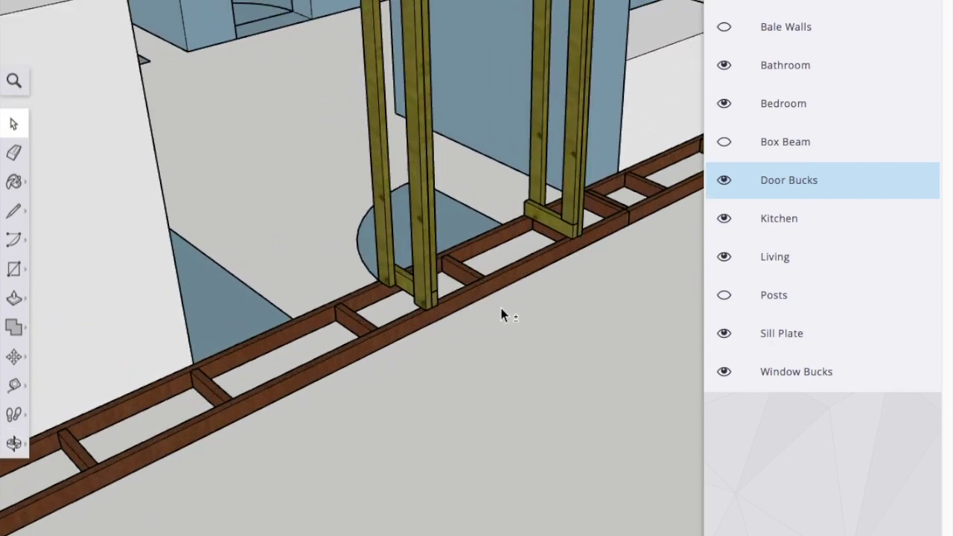
pyautogui.moveTo(502, 315); pyautogui.dragTo(441, 430, button='middle')
pyautogui.scroll(-2, 492, 436)
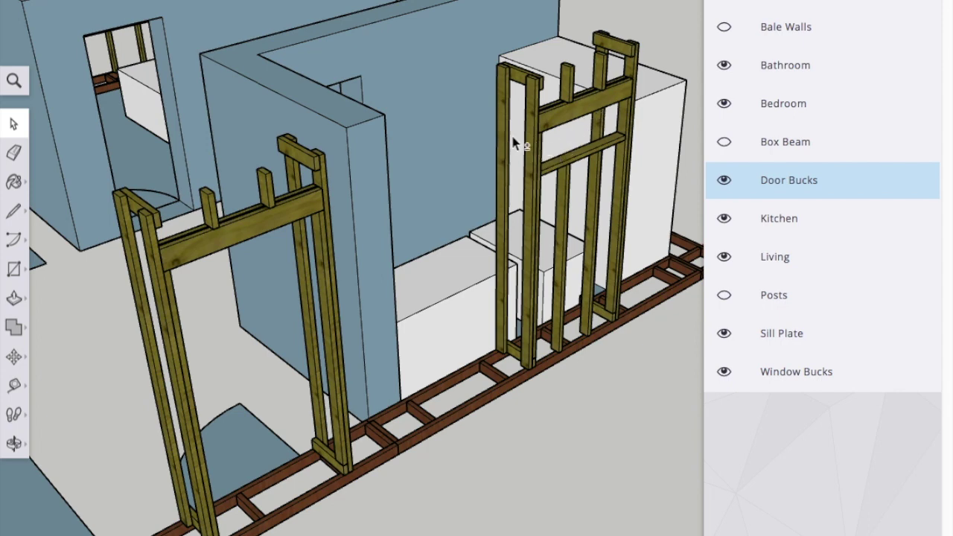
pyautogui.moveTo(502, 141); pyautogui.dragTo(549, 165, button='middle')
pyautogui.press('space')
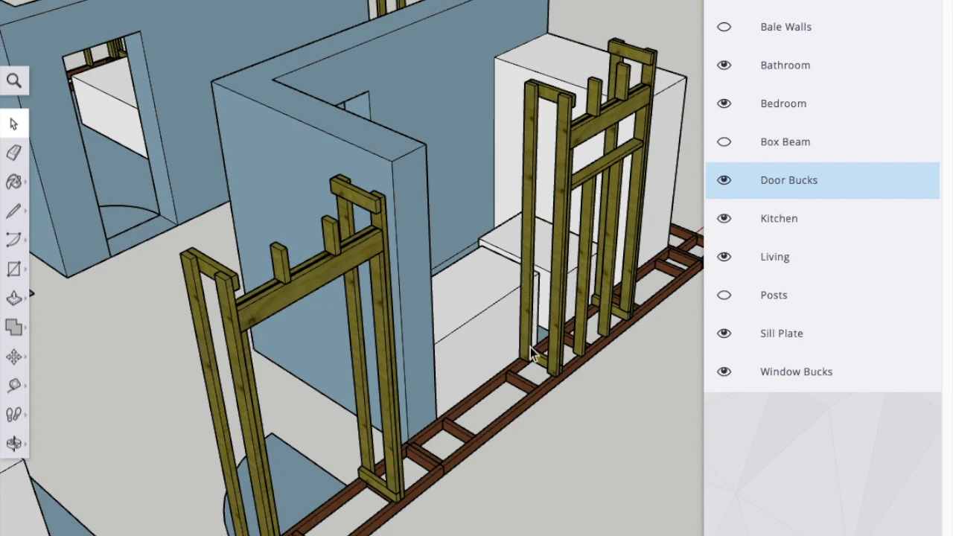
pyautogui.moveTo(530, 385); pyautogui.dragTo(552, 381, button='middle')
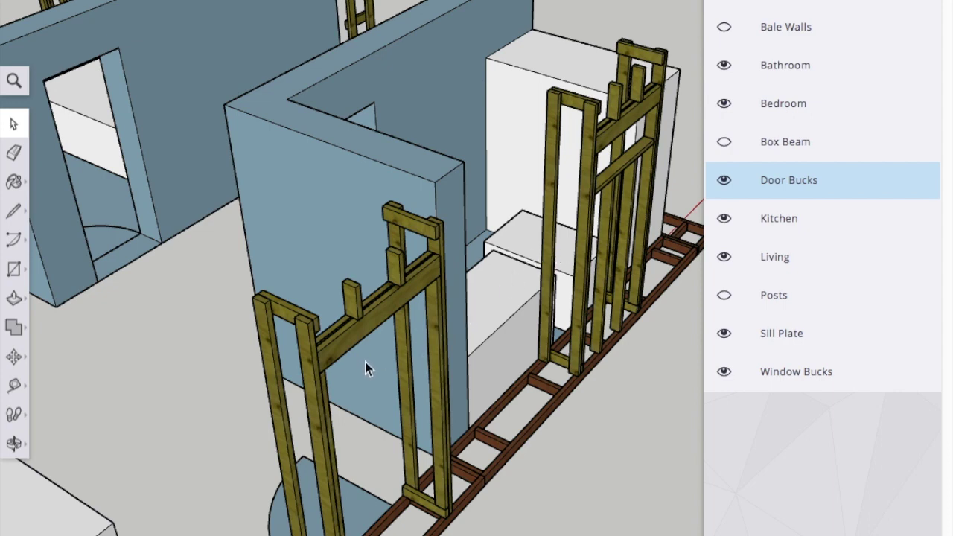
pyautogui.moveTo(382, 324); pyautogui.dragTo(194, 147, button='middle')
pyautogui.scroll(8, 198, 135)
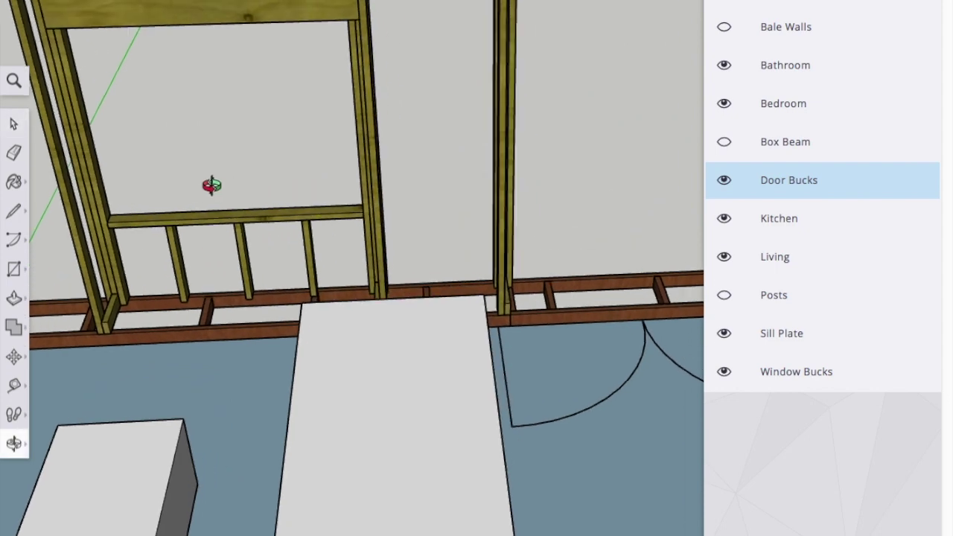
pyautogui.scroll(-5, 346, 213)
pyautogui.moveTo(379, 222); pyautogui.dragTo(300, 191, button='middle')
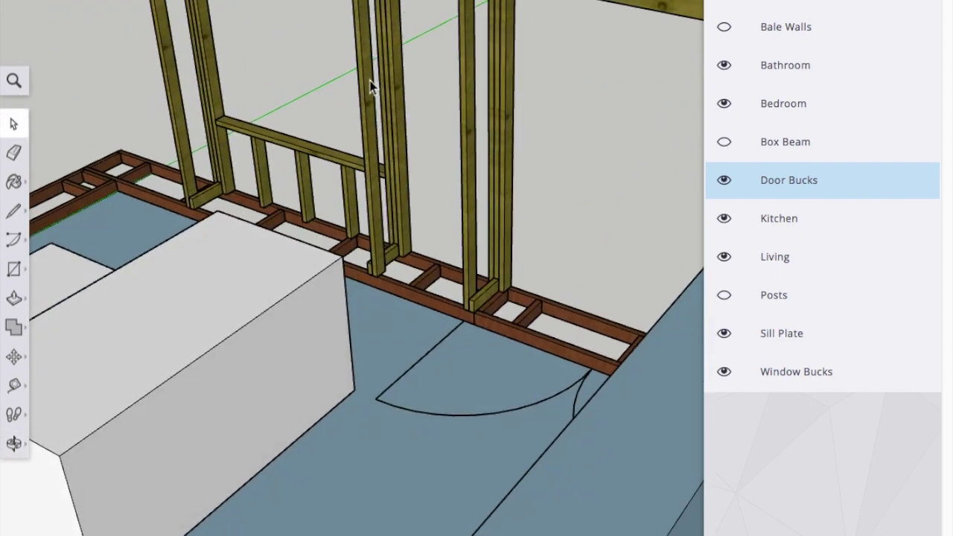
pyautogui.scroll(-5, 398, 92)
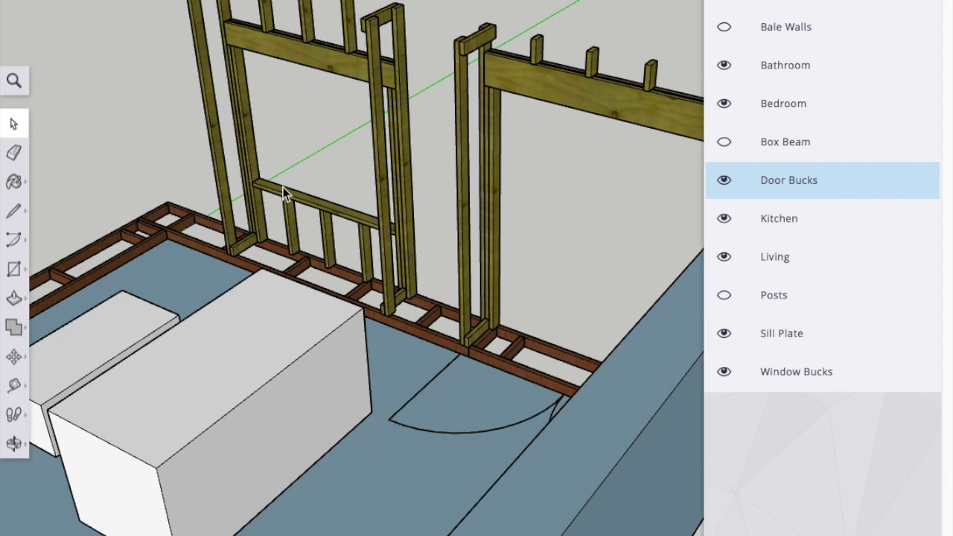
pyautogui.moveTo(281, 195); pyautogui.dragTo(332, 196, button='middle')
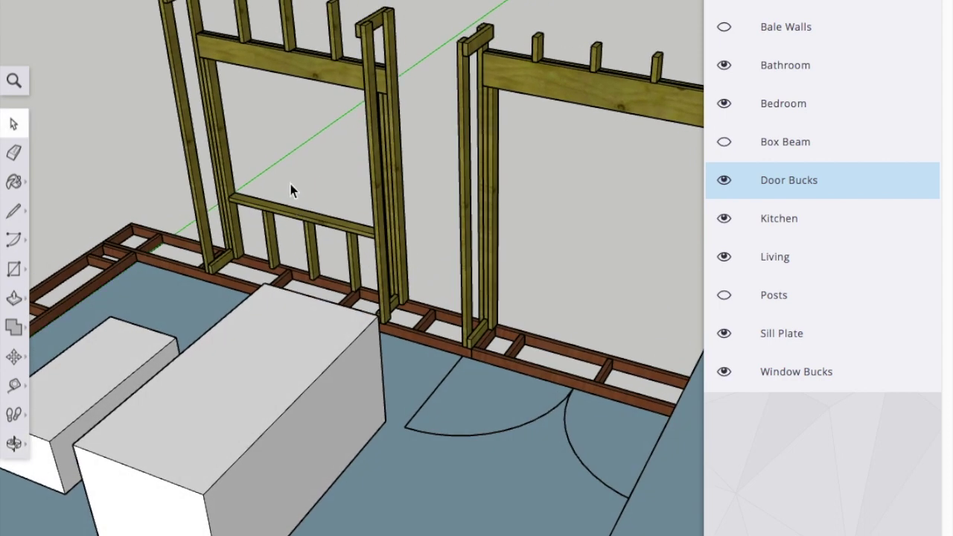
pyautogui.moveTo(291, 189); pyautogui.dragTo(296, 199, button='middle')
pyautogui.scroll(-2, 297, 199)
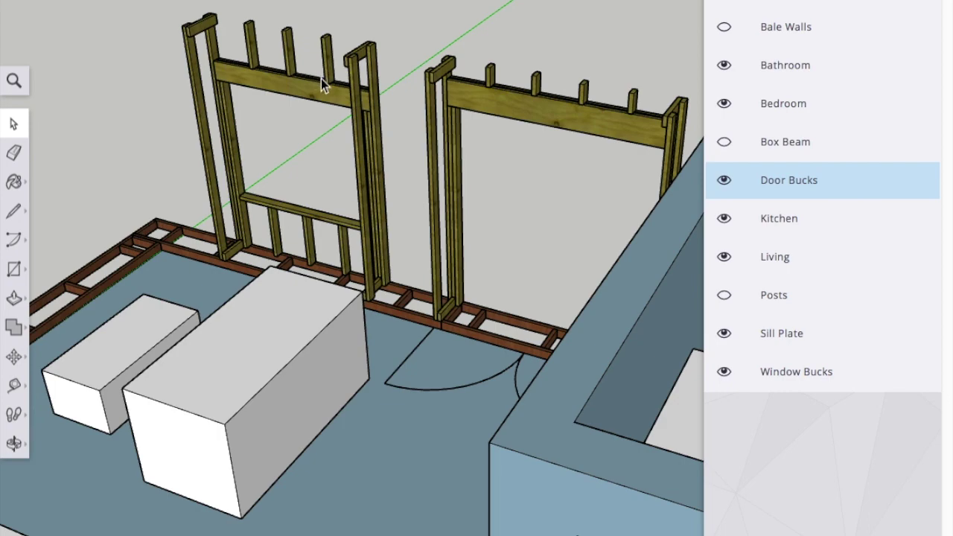
pyautogui.scroll(-2, 320, 78)
pyautogui.scroll(-5, 347, 144)
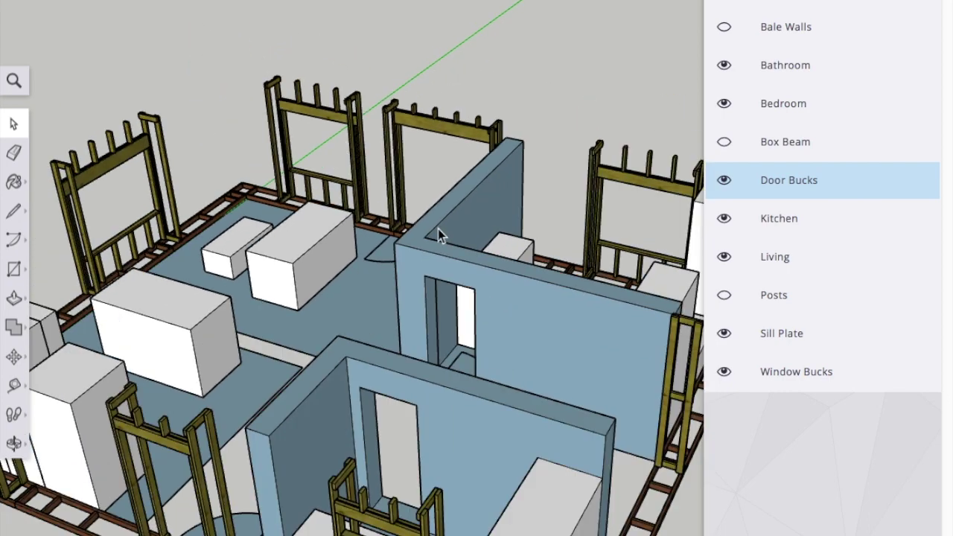
pyautogui.scroll(-5, 437, 229)
pyautogui.scroll(5, 442, 286)
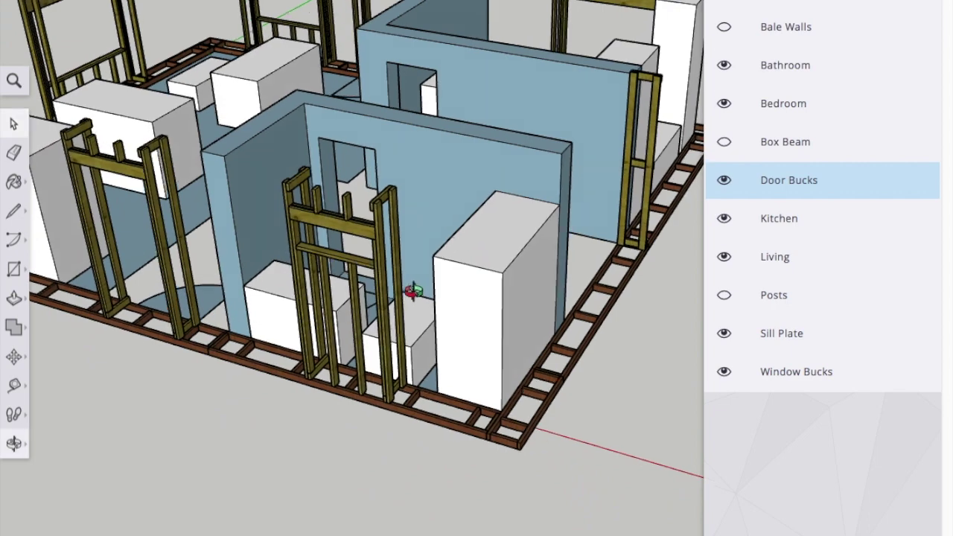
pyautogui.moveTo(414, 292); pyautogui.dragTo(571, 243, button='middle')
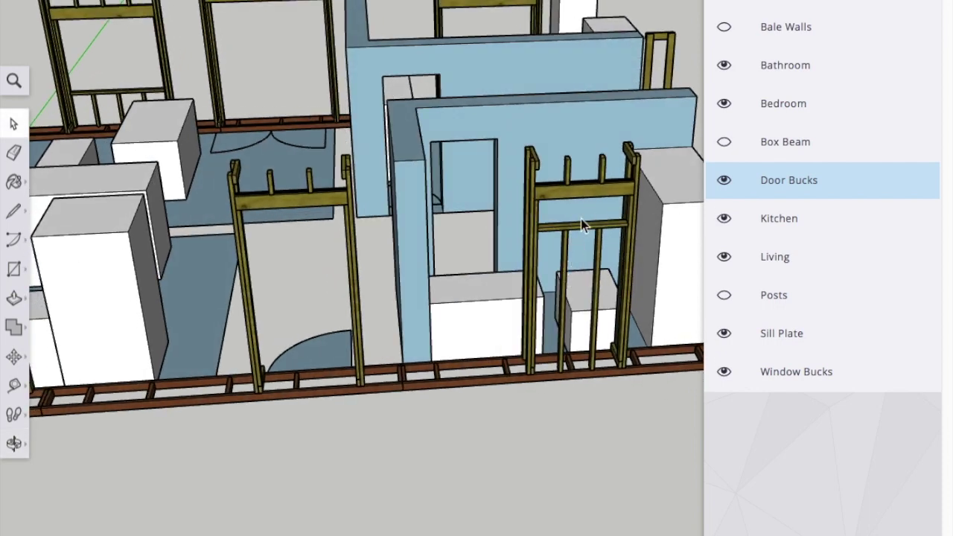
pyautogui.moveTo(581, 220); pyautogui.dragTo(555, 206, button='middle')
pyautogui.scroll(5, 519, 220)
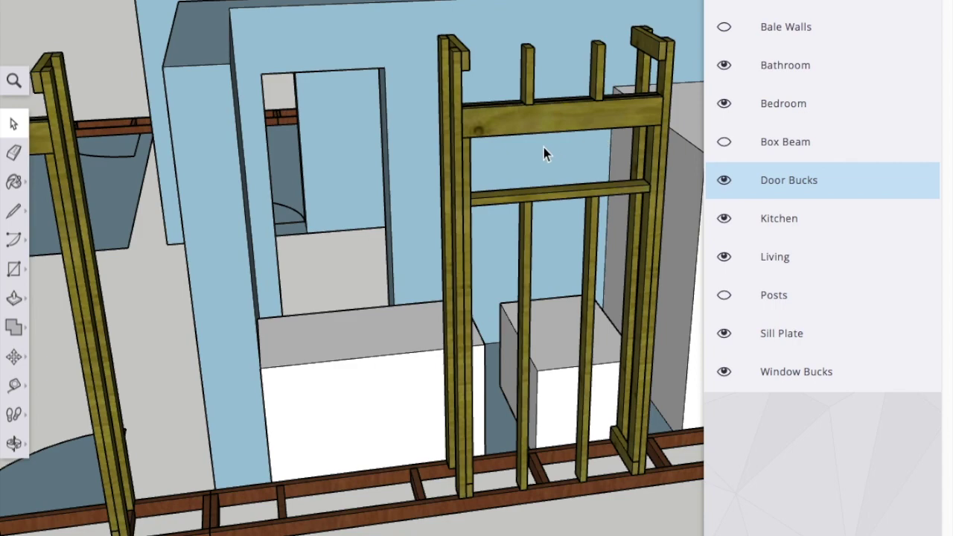
pyautogui.keyDown('shift'); pyautogui.moveTo(637, 151); pyautogui.dragTo(673, 151, button='middle'); pyautogui.keyUp('shift')
pyautogui.scroll(-5, 470, 179)
pyautogui.moveTo(394, 189); pyautogui.dragTo(522, 192, button='middle')
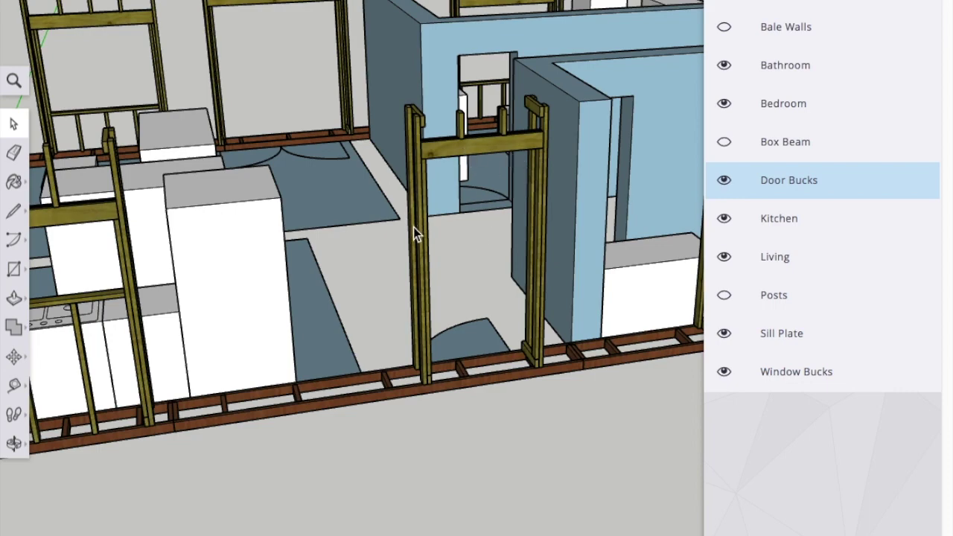
pyautogui.moveTo(414, 228)
pyautogui.mouseDown(button='middle')
pyautogui.moveTo(496, 219)
pyautogui.moveTo(360, 262)
pyautogui.moveTo(491, 247)
pyautogui.moveTo(357, 260)
pyautogui.moveTo(408, 263)
pyautogui.moveTo(434, 251)
pyautogui.mouseUp(button='middle')
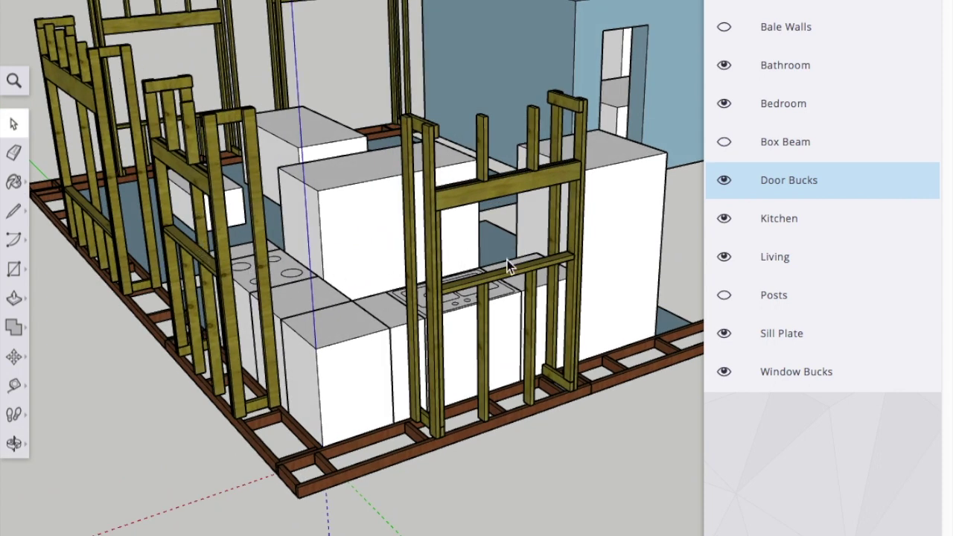
pyautogui.moveTo(531, 251); pyautogui.dragTo(487, 234, button='middle')
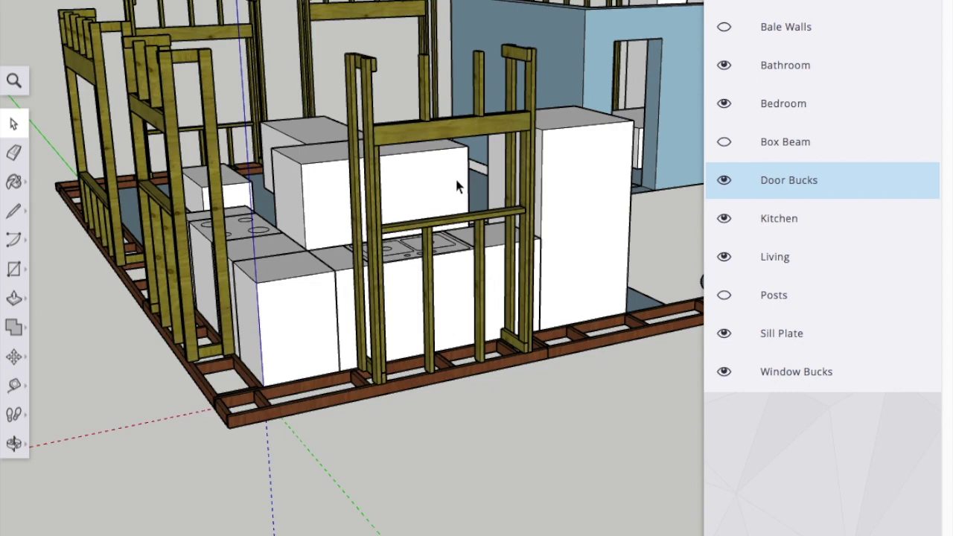
pyautogui.moveTo(432, 172); pyautogui.dragTo(472, 208, button='middle')
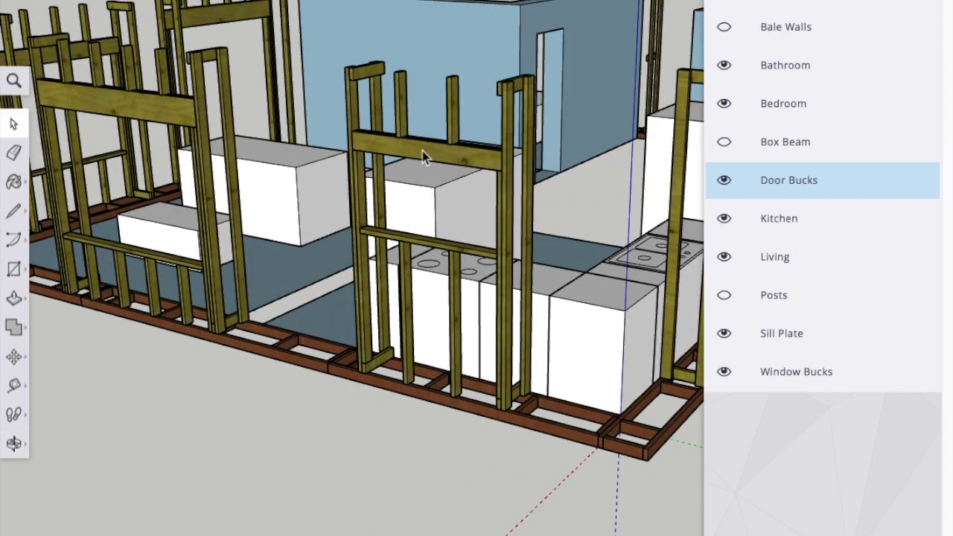
pyautogui.moveTo(410, 178); pyautogui.dragTo(408, 223, button='middle')
pyautogui.scroll(3, 335, 201)
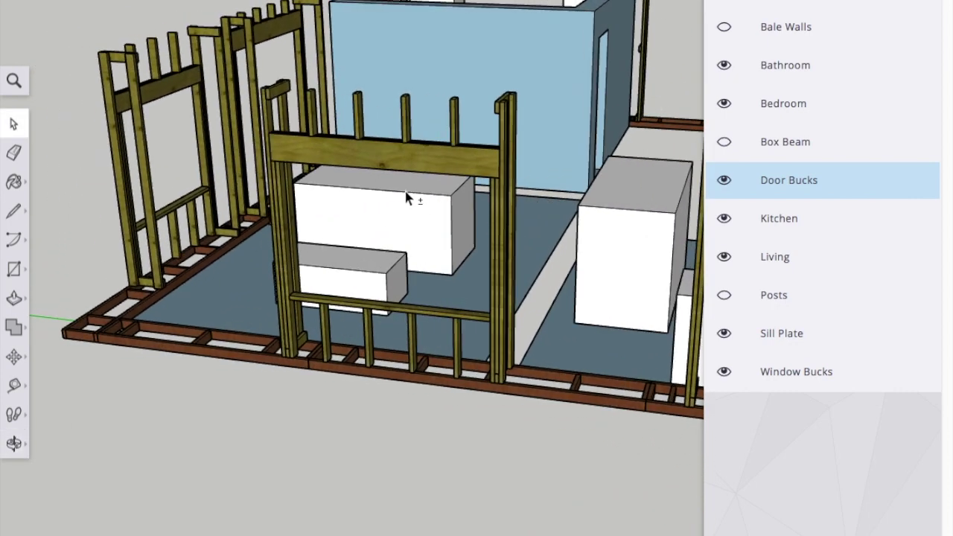
pyautogui.moveTo(395, 239); pyautogui.dragTo(442, 228, button='middle')
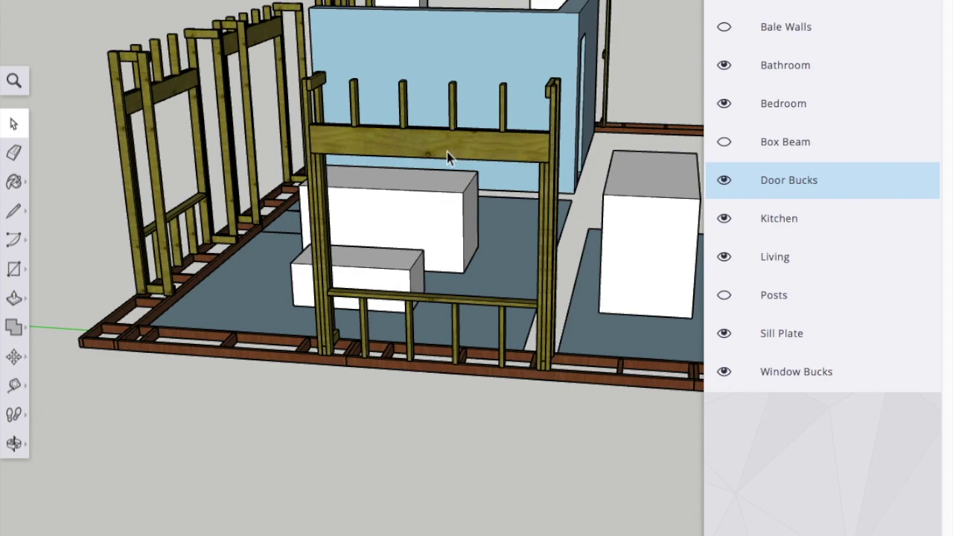
pyautogui.moveTo(447, 152); pyautogui.dragTo(441, 206, button='middle')
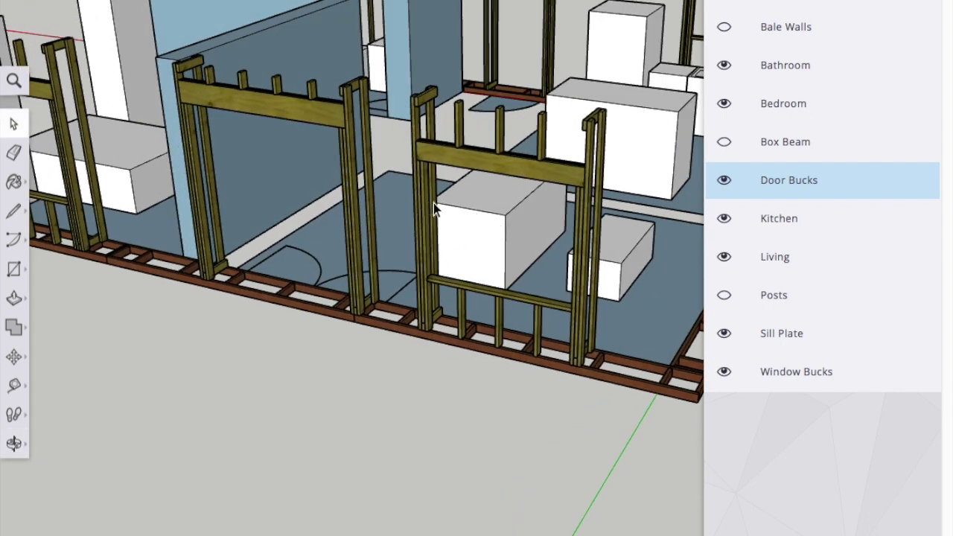
pyautogui.scroll(4, 563, 219)
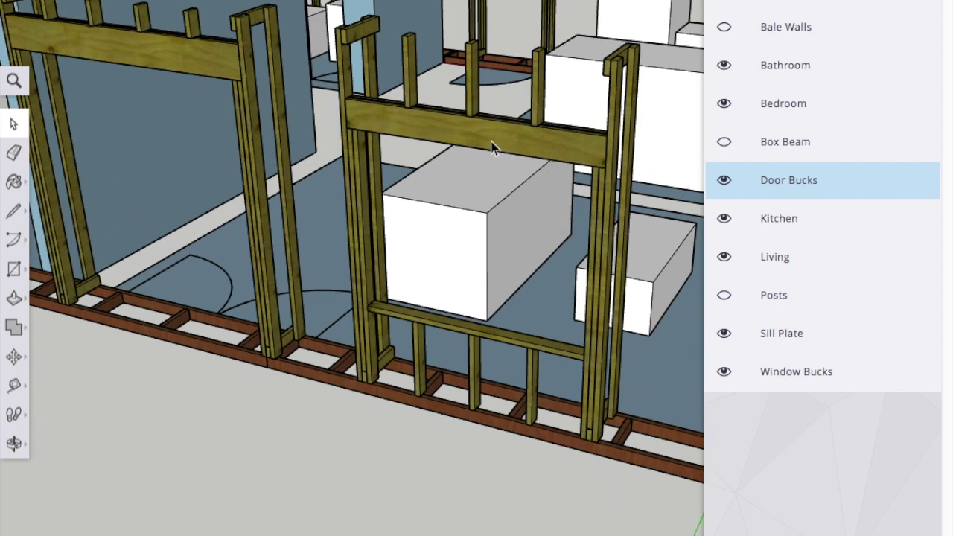
pyautogui.click(531, 142)
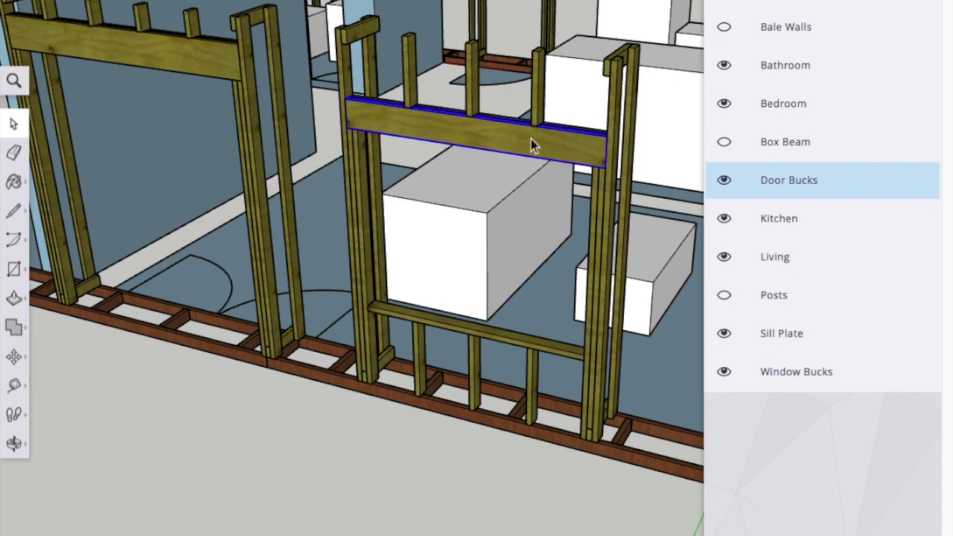
pyautogui.moveTo(511, 162); pyautogui.dragTo(462, 157, button='middle')
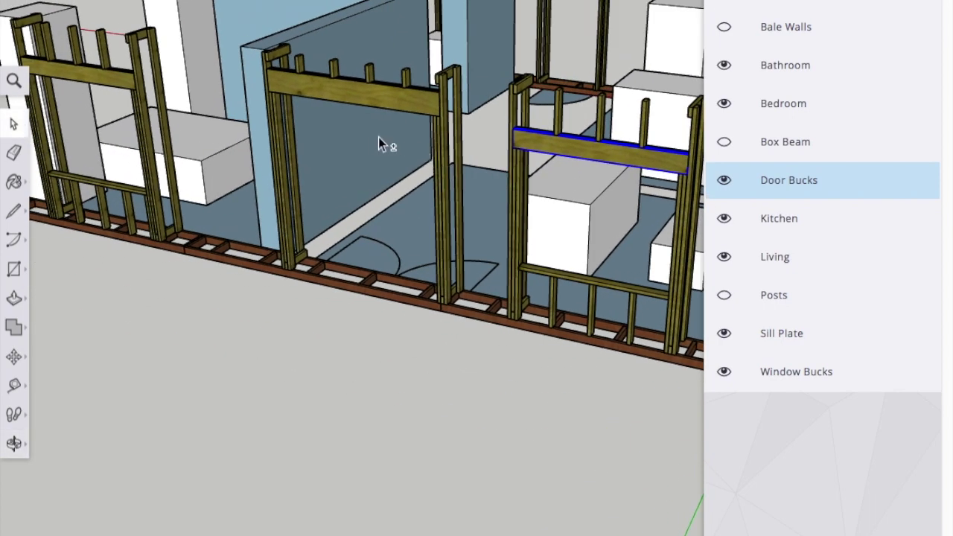
pyautogui.moveTo(376, 138)
pyautogui.mouseDown(button='middle')
pyautogui.moveTo(438, 155)
pyautogui.moveTo(388, 148)
pyautogui.mouseUp(button='middle')
pyautogui.click(181, 100)
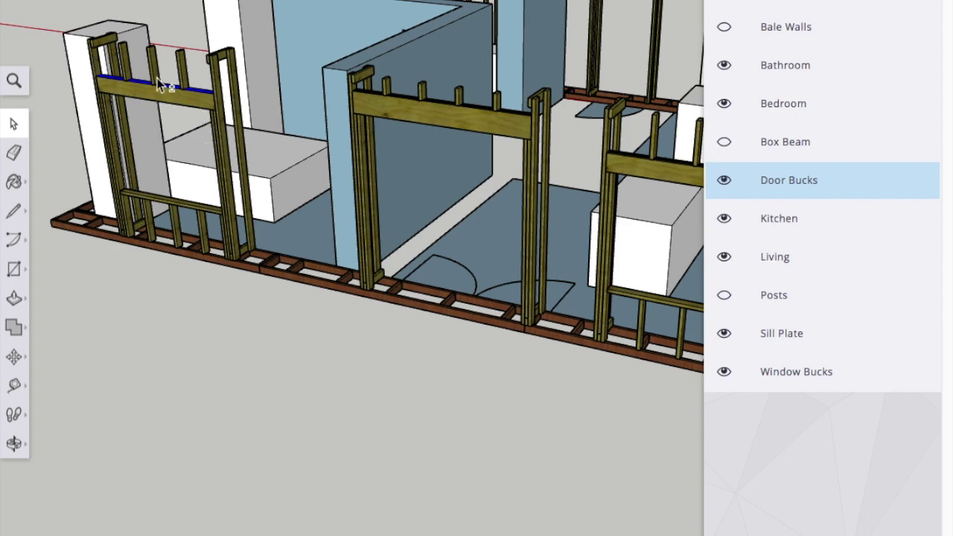
pyautogui.keyDown('shift'); pyautogui.moveTo(424, 181); pyautogui.dragTo(325, 164, button='middle'); pyautogui.keyUp('shift')
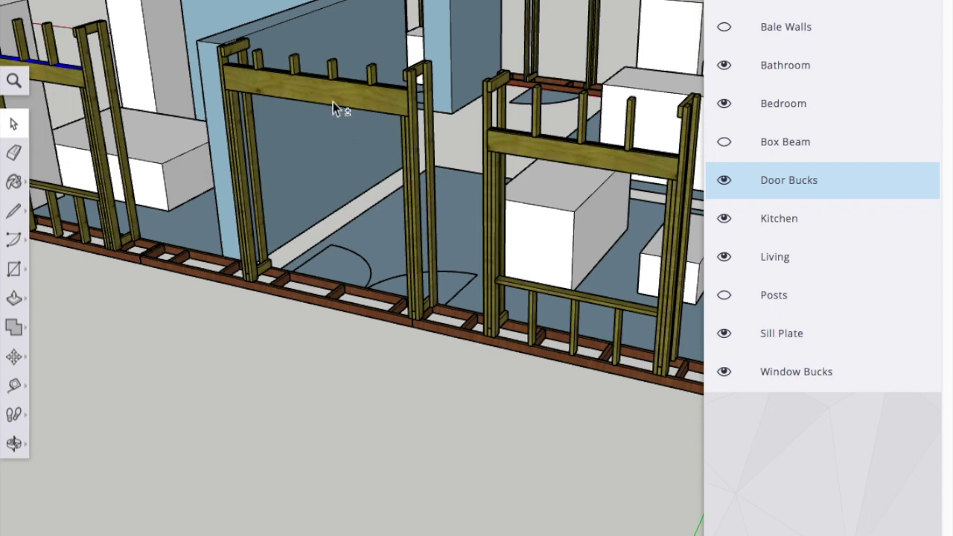
pyautogui.click(333, 102)
pyautogui.moveTo(333, 102); pyautogui.dragTo(359, 149, button='middle')
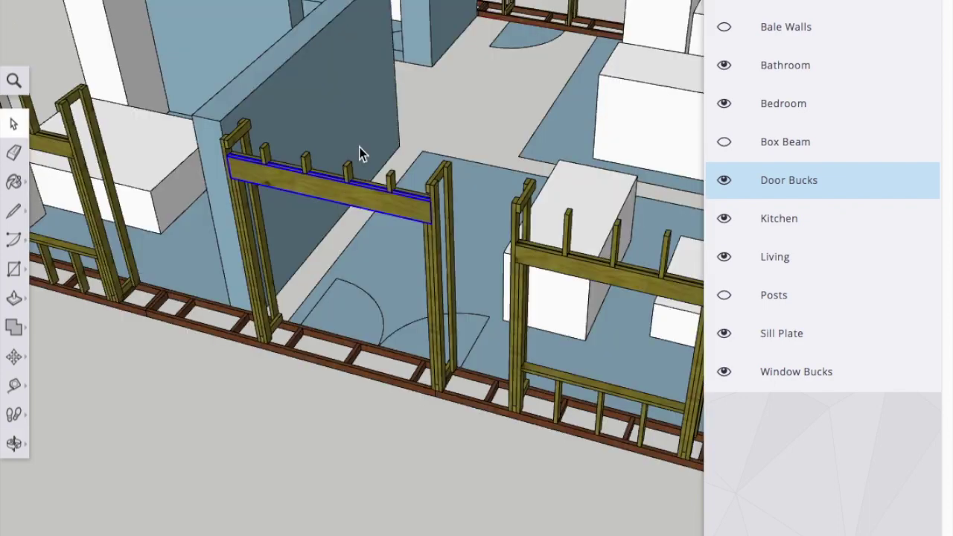
pyautogui.moveTo(430, 107); pyautogui.dragTo(504, 126, button='middle')
pyautogui.moveTo(436, 319); pyautogui.dragTo(357, 306, button='middle')
pyautogui.scroll(-6, 357, 306)
pyautogui.moveTo(451, 308); pyautogui.dragTo(343, 307, button='middle')
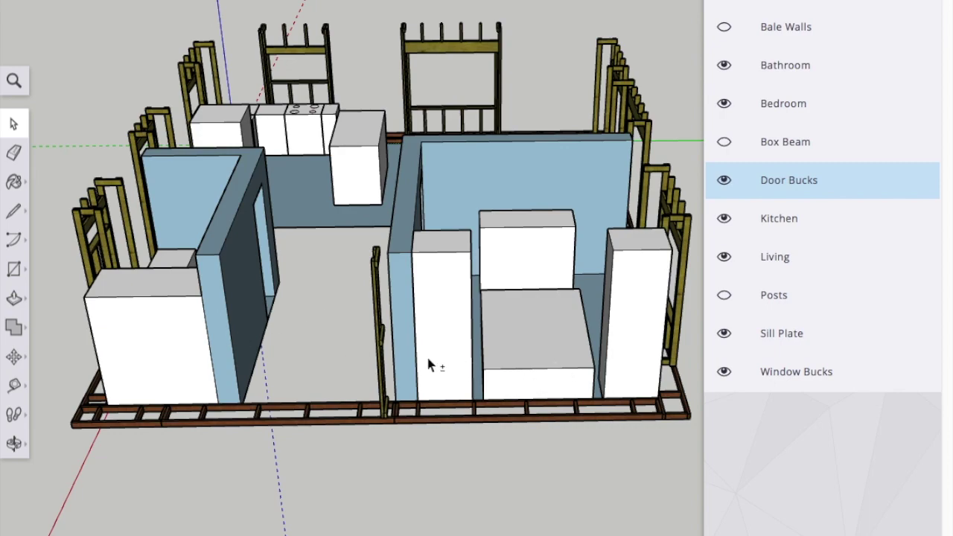
pyautogui.moveTo(427, 357); pyautogui.dragTo(495, 318, button='middle')
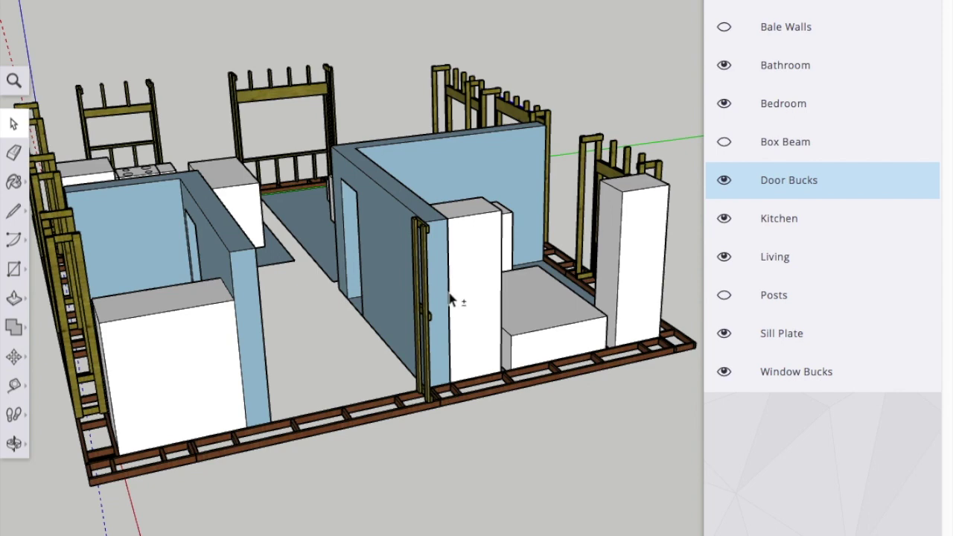
pyautogui.keyDown('shift'); pyautogui.moveTo(478, 283); pyautogui.dragTo(512, 283, button='middle'); pyautogui.keyUp('shift')
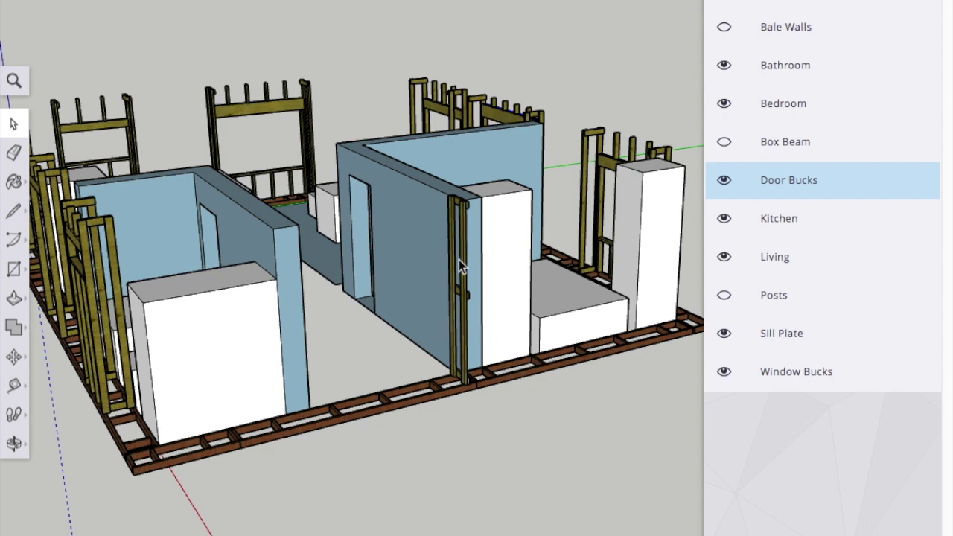
pyautogui.scroll(5, 458, 260)
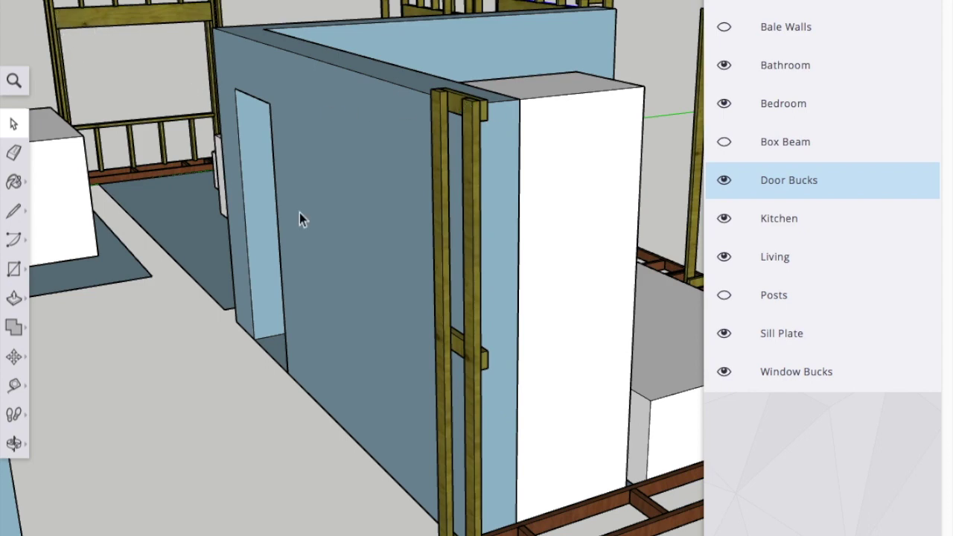
pyautogui.scroll(-6, 467, 167)
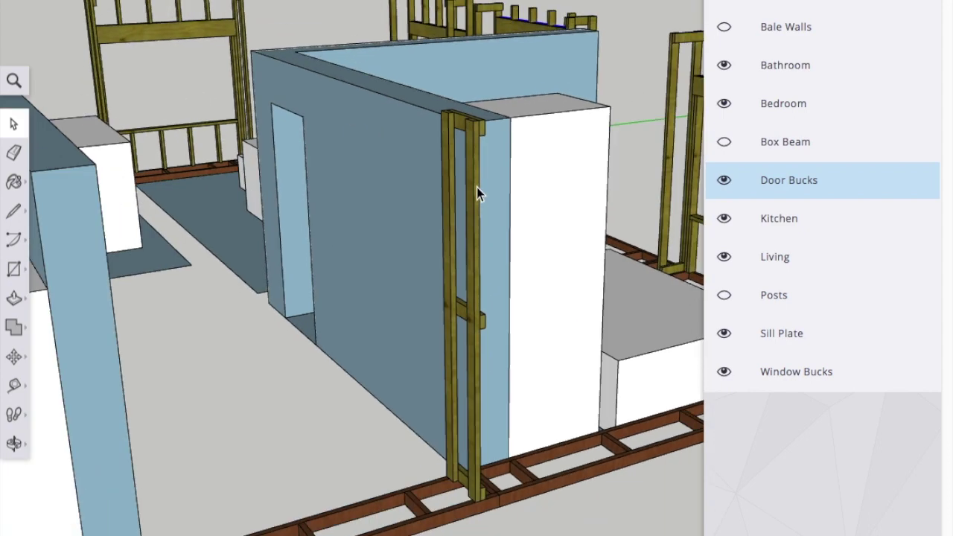
pyautogui.scroll(-2, 475, 146)
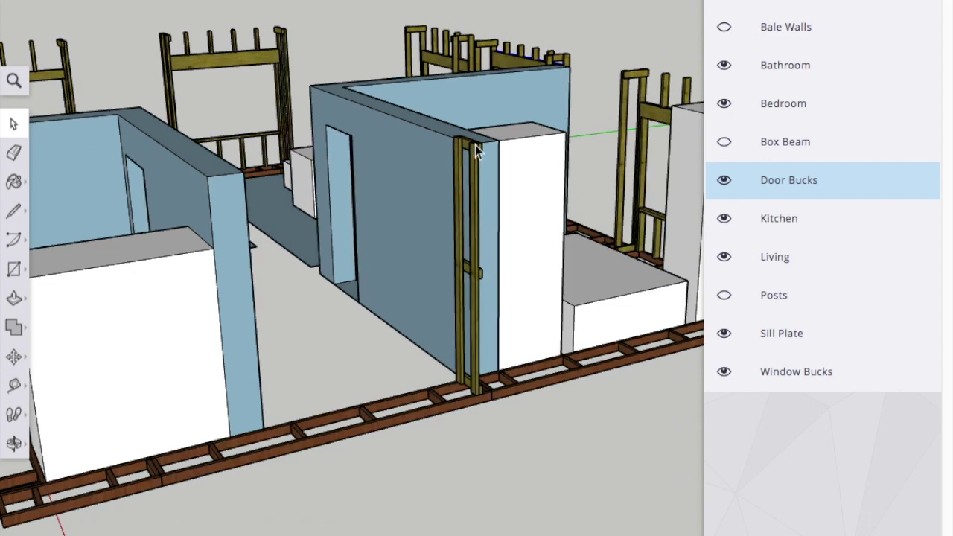
pyautogui.scroll(-1, 478, 152)
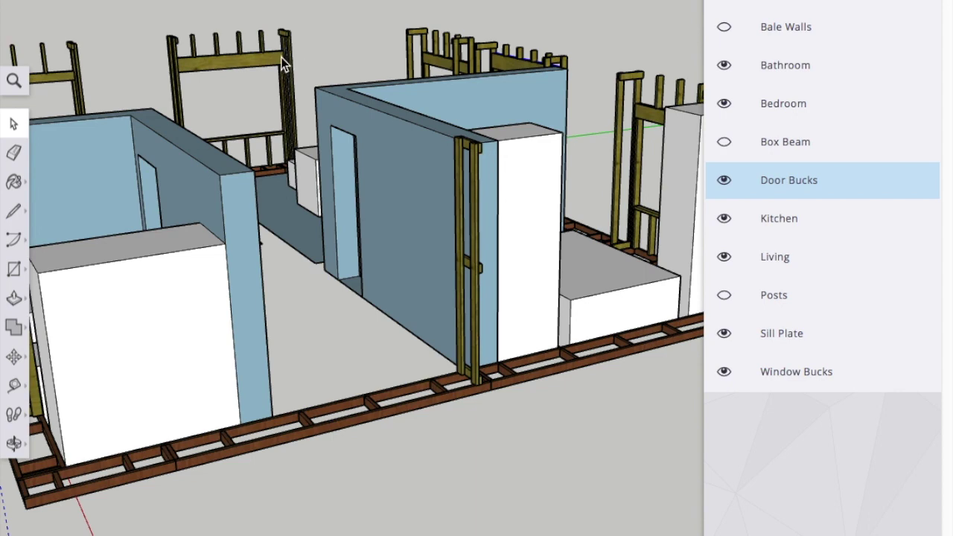
pyautogui.moveTo(481, 157); pyautogui.dragTo(326, 141, button='middle')
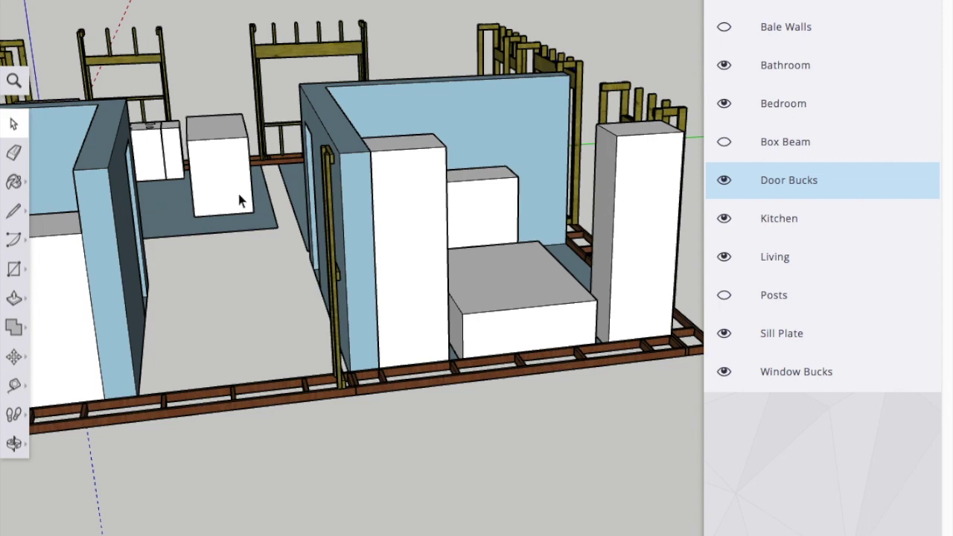
pyautogui.scroll(-5, 466, 211)
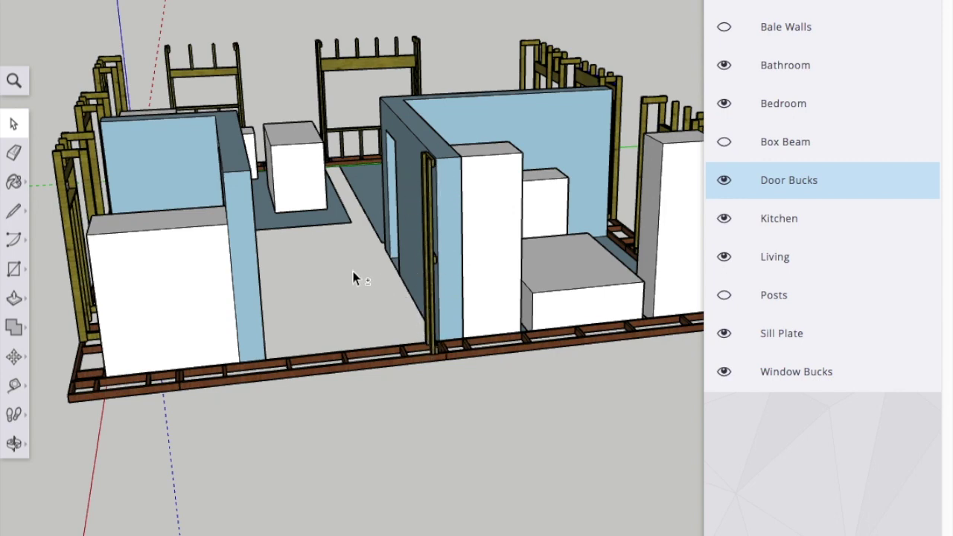
pyautogui.moveTo(354, 278)
pyautogui.mouseDown(button='middle')
pyautogui.moveTo(444, 268)
pyautogui.moveTo(432, 291)
pyautogui.moveTo(449, 268)
pyautogui.moveTo(374, 272)
pyautogui.mouseUp(button='middle')
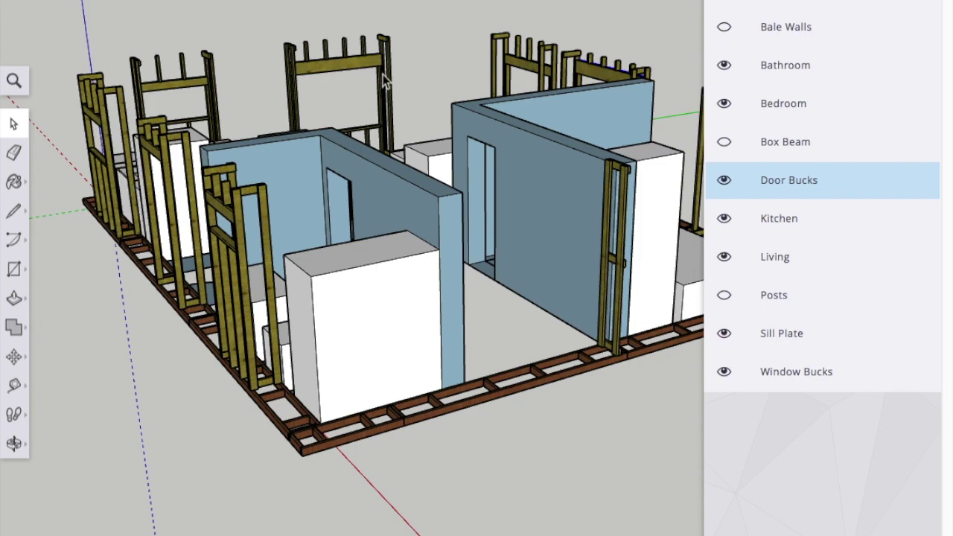
pyautogui.scroll(-2, 494, 223)
pyautogui.scroll(6, 338, 211)
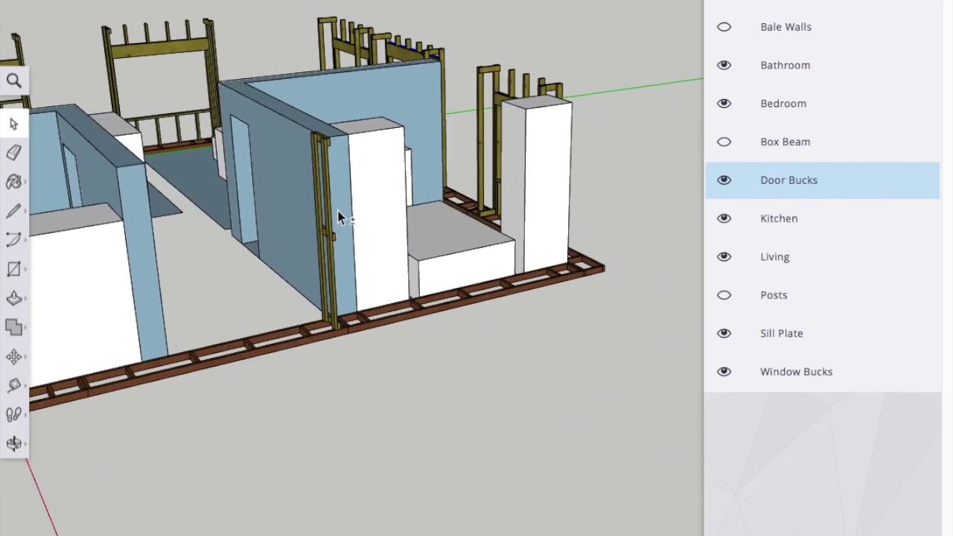
pyautogui.scroll(1, 327, 253)
pyautogui.scroll(4, 327, 253)
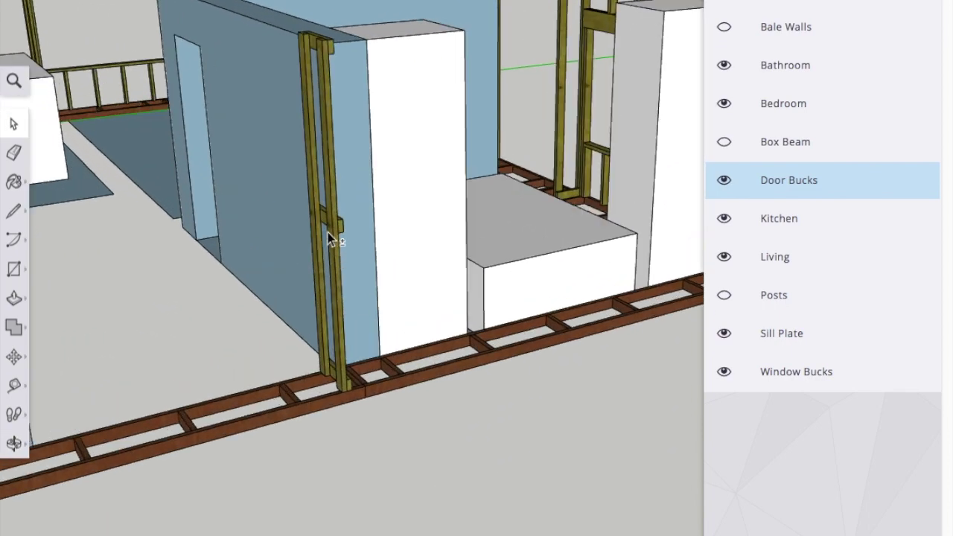
pyautogui.scroll(-5, 278, 217)
pyautogui.moveTo(281, 219); pyautogui.dragTo(344, 255, button='middle')
pyautogui.scroll(-4, 344, 254)
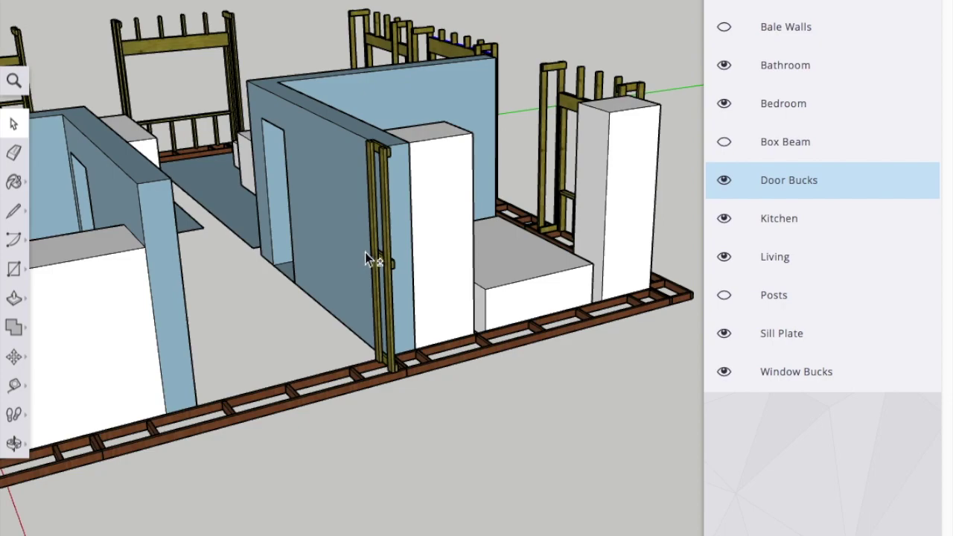
pyautogui.moveTo(364, 253); pyautogui.dragTo(472, 325, button='middle')
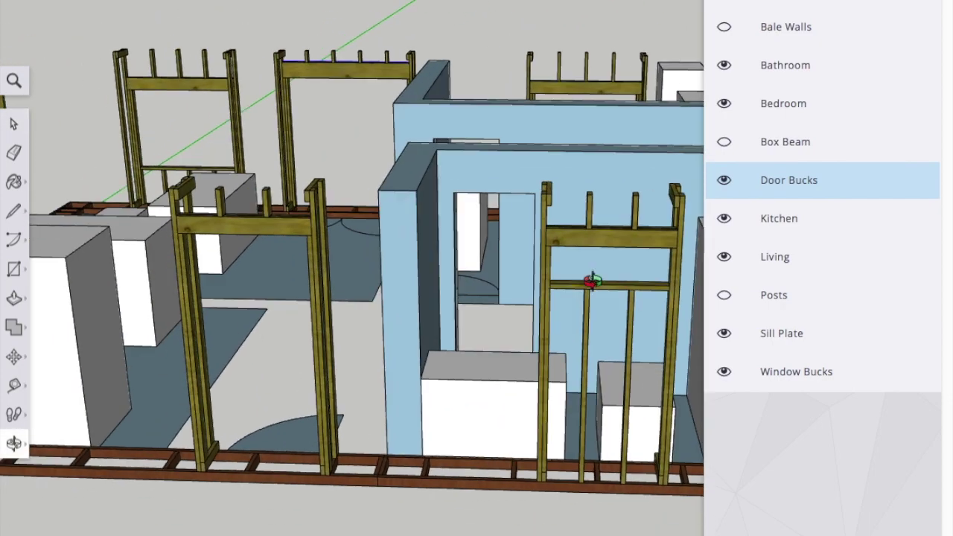
pyautogui.scroll(-5, 593, 283)
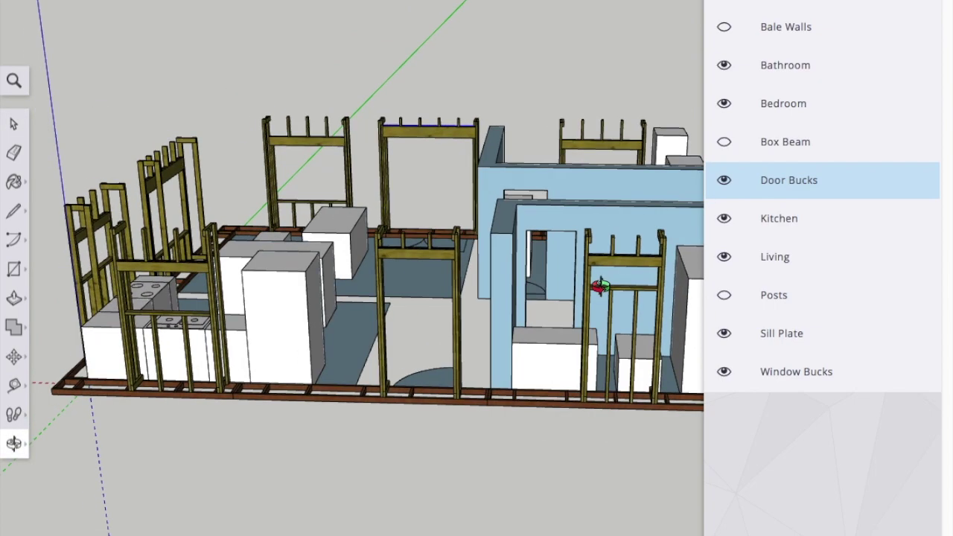
pyautogui.moveTo(600, 287); pyautogui.dragTo(630, 268, button='middle')
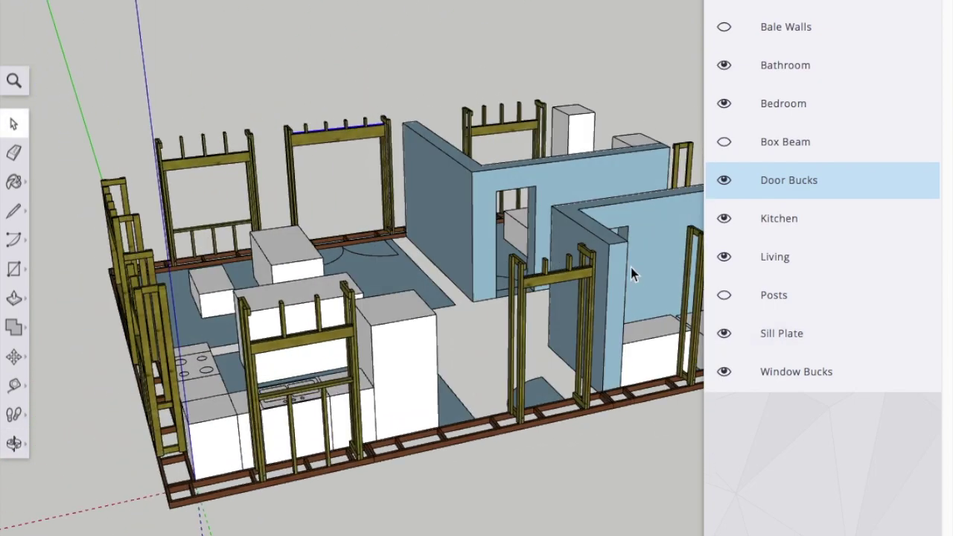
pyautogui.scroll(-5, 497, 287)
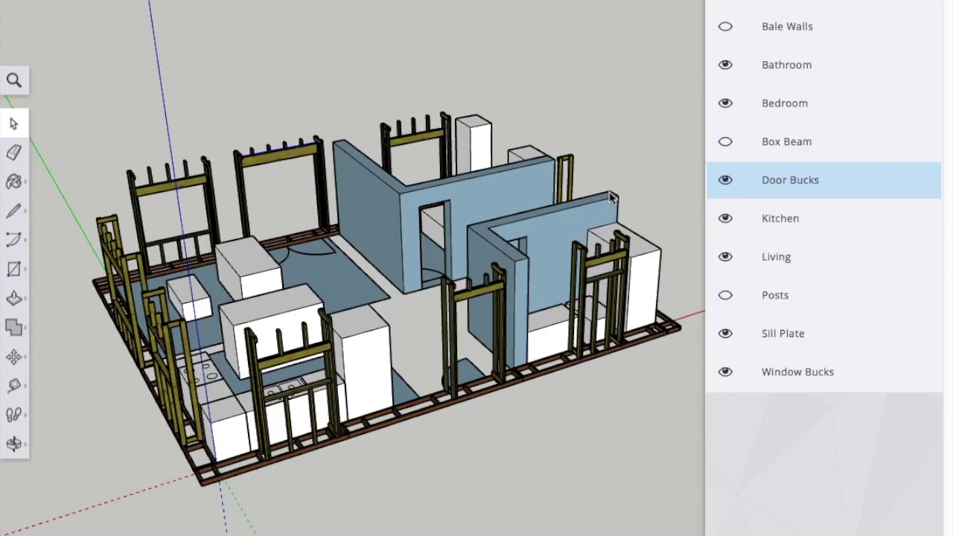
# Turn on the Bale Walls tag to display the yellow straw bales around the house
pyautogui.click(726, 28)
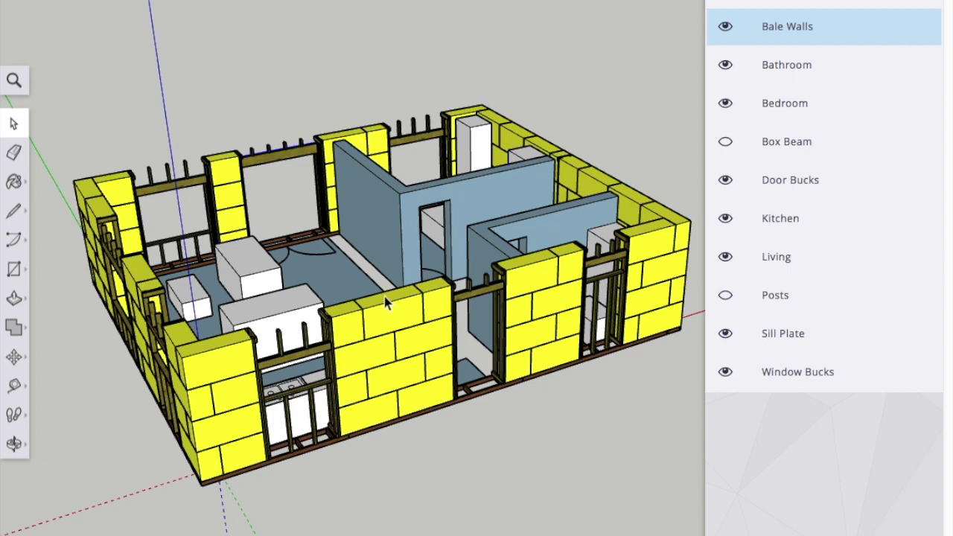
pyautogui.scroll(5, 385, 303)
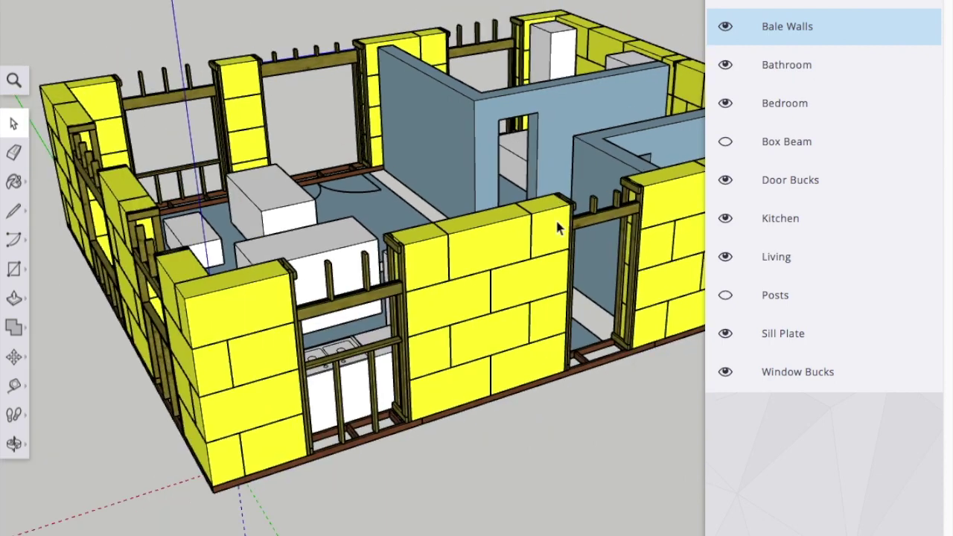
pyautogui.moveTo(447, 293)
pyautogui.mouseDown(button='middle')
pyautogui.moveTo(468, 253)
pyautogui.moveTo(468, 295)
pyautogui.moveTo(438, 291)
pyautogui.moveTo(440, 298)
pyautogui.mouseUp(button='middle')
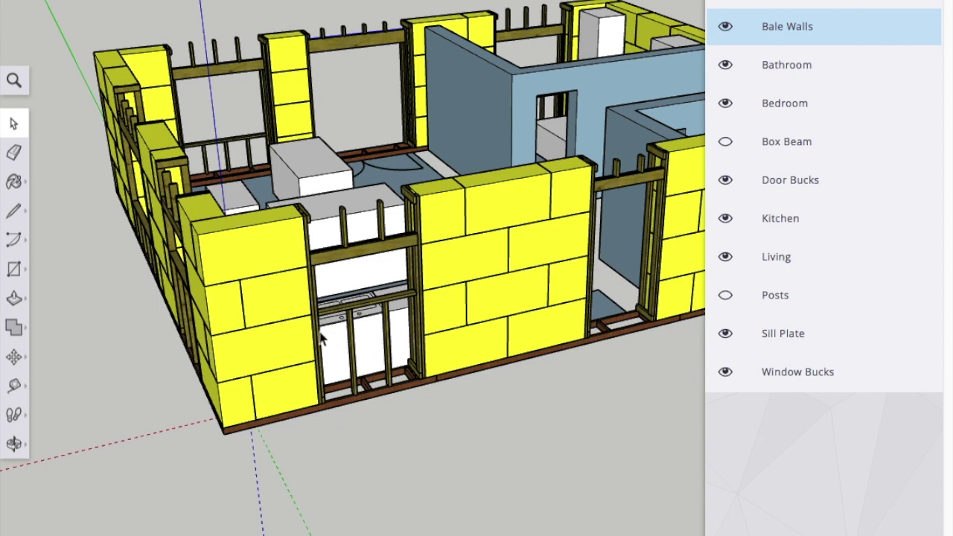
pyautogui.moveTo(231, 399); pyautogui.dragTo(304, 415, button='middle')
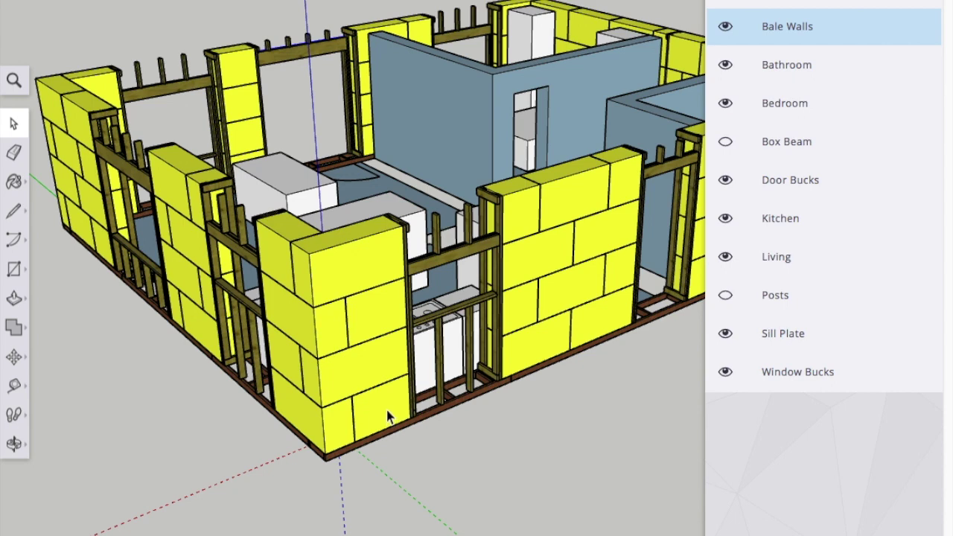
pyautogui.moveTo(341, 392); pyautogui.dragTo(389, 389, button='middle')
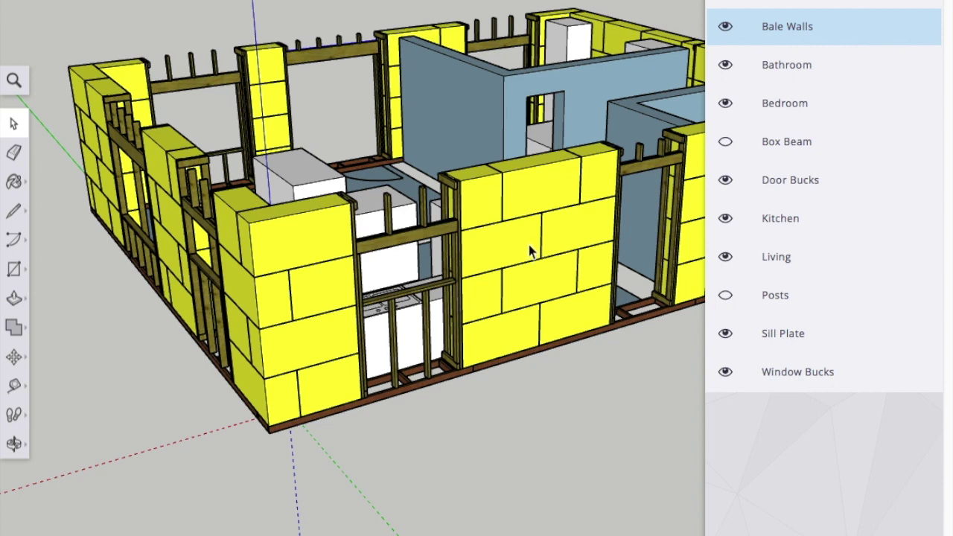
pyautogui.press('o')
pyautogui.moveTo(501, 254); pyautogui.dragTo(504, 251)
pyautogui.press('space')
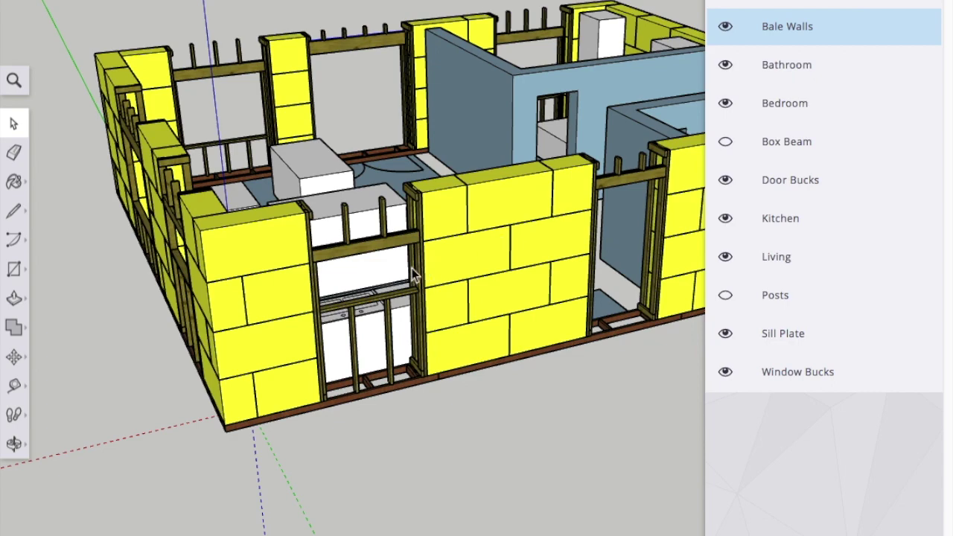
pyautogui.scroll(5, 499, 270)
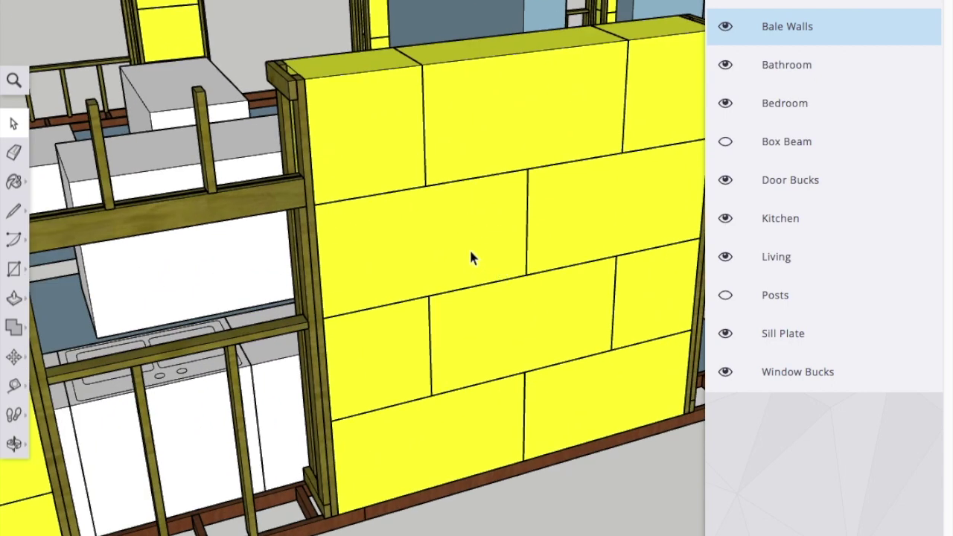
pyautogui.scroll(-3, 545, 251)
pyautogui.moveTo(545, 251); pyautogui.dragTo(542, 247, button='middle')
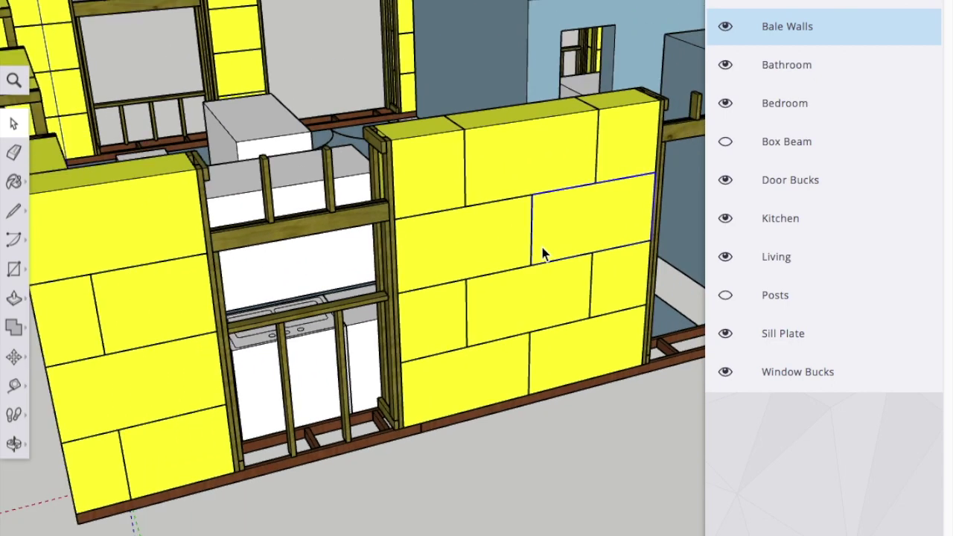
pyautogui.scroll(-2, 521, 253)
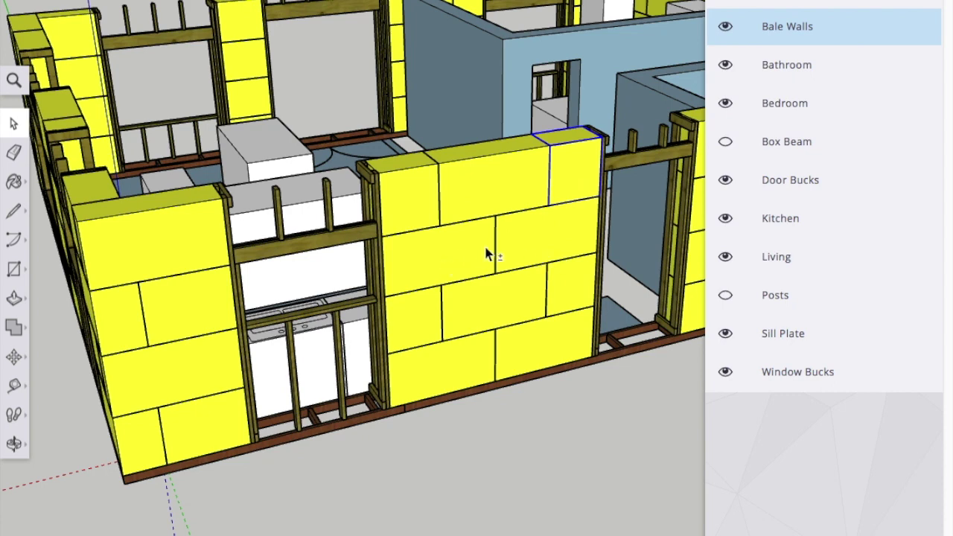
pyautogui.scroll(-1, 507, 281)
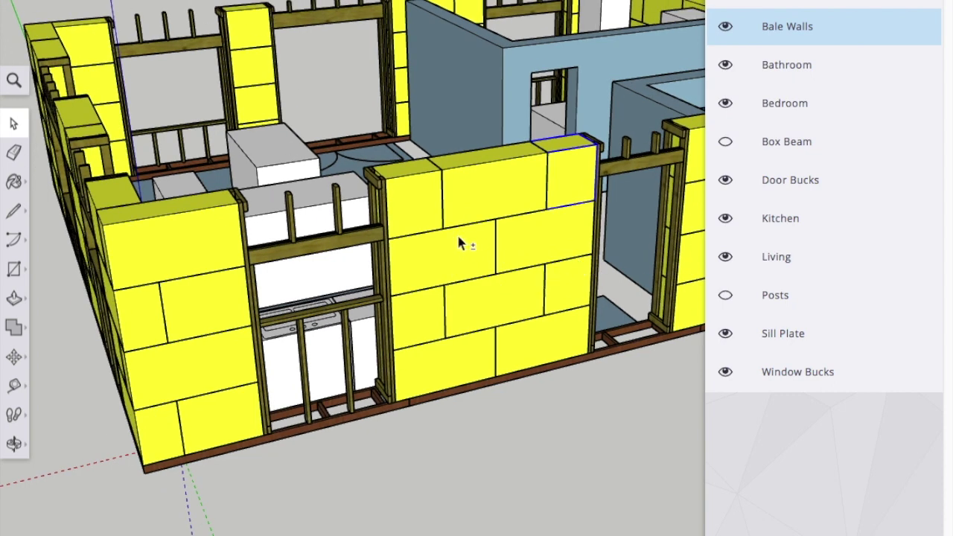
pyautogui.moveTo(457, 233); pyautogui.dragTo(435, 244, button='middle')
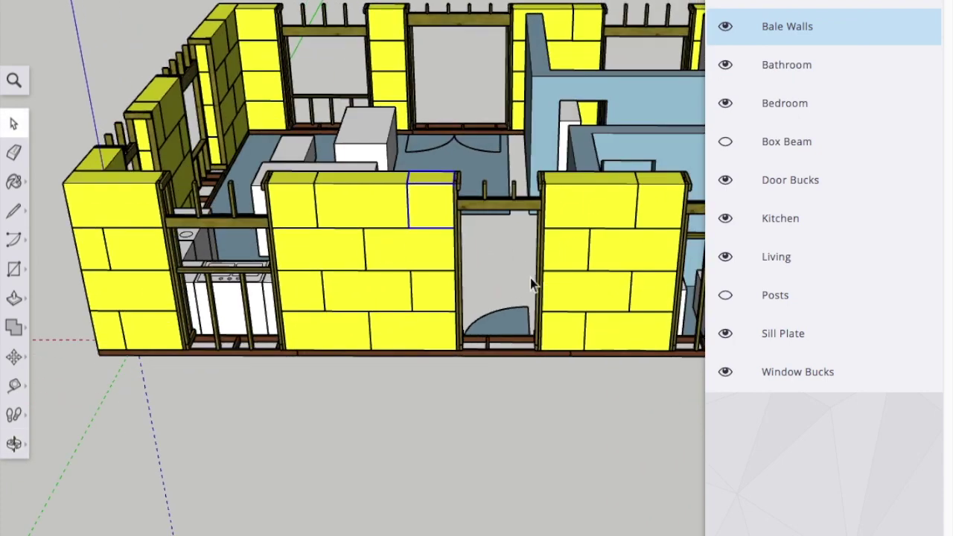
pyautogui.moveTo(564, 280)
pyautogui.mouseDown(button='middle')
pyautogui.moveTo(366, 276)
pyautogui.moveTo(544, 268)
pyautogui.moveTo(451, 260)
pyautogui.moveTo(474, 359)
pyautogui.moveTo(461, 331)
pyautogui.moveTo(531, 292)
pyautogui.moveTo(474, 276)
pyautogui.moveTo(591, 277)
pyautogui.moveTo(410, 273)
pyautogui.mouseUp(button='middle')
pyautogui.moveTo(455, 272); pyautogui.dragTo(224, 223, button='middle')
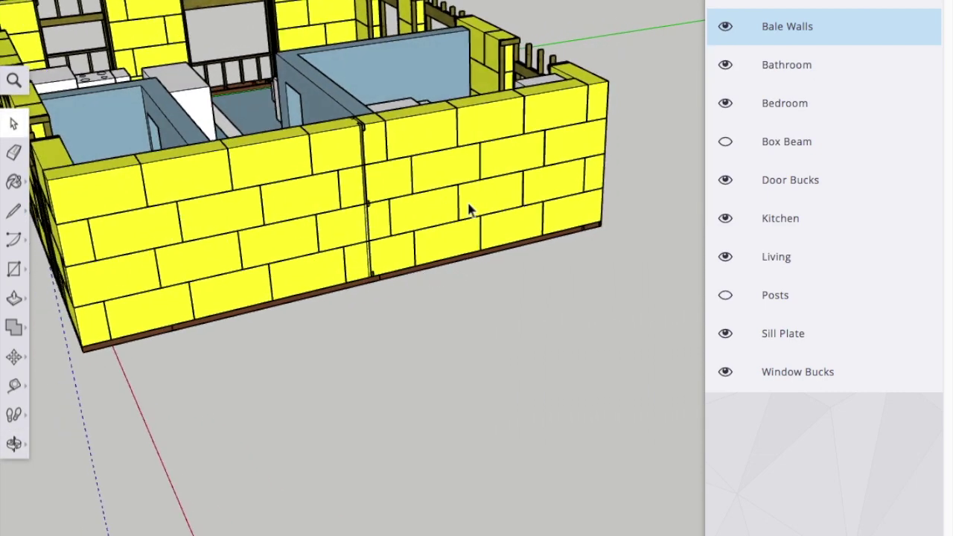
pyautogui.scroll(5, 372, 207)
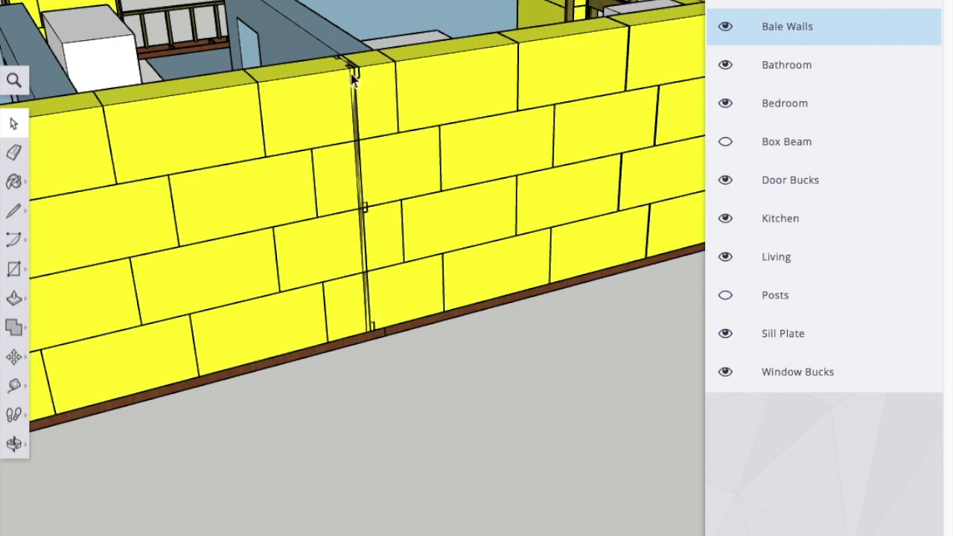
pyautogui.moveTo(488, 186); pyautogui.dragTo(417, 210, button='middle')
pyautogui.scroll(2, 462, 152)
pyautogui.scroll(-4, 454, 160)
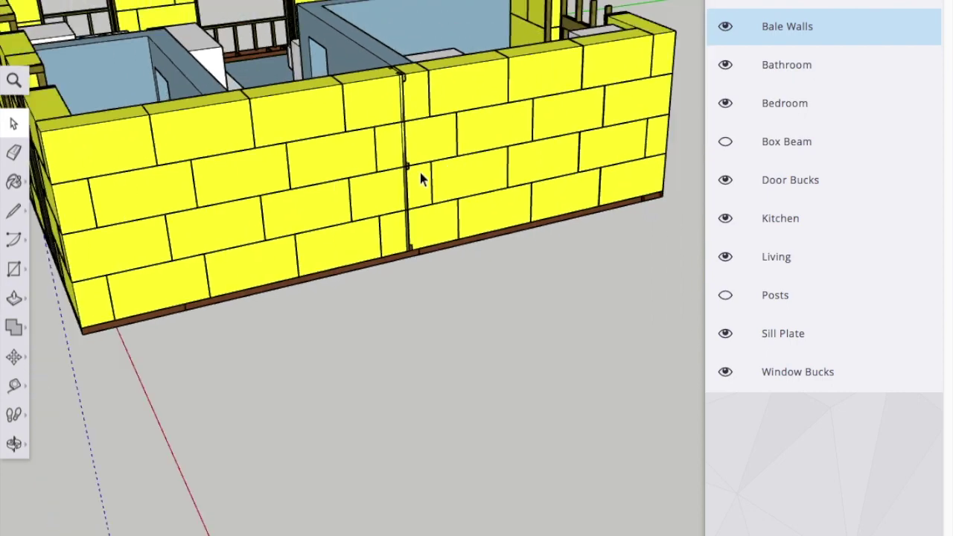
pyautogui.moveTo(645, 156); pyautogui.dragTo(533, 119, button='middle')
pyautogui.moveTo(600, 102); pyautogui.dragTo(351, 174, button='middle')
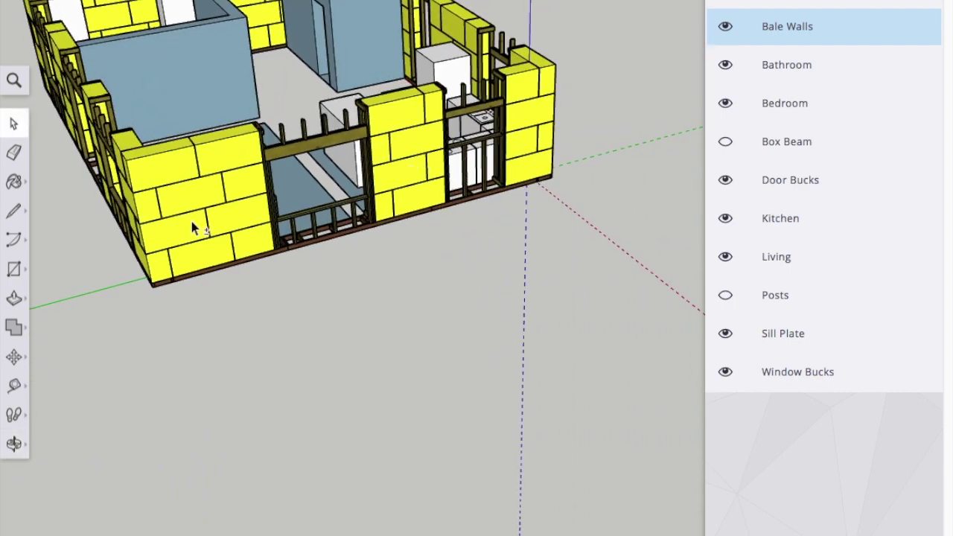
pyautogui.moveTo(191, 221); pyautogui.dragTo(205, 179, button='middle')
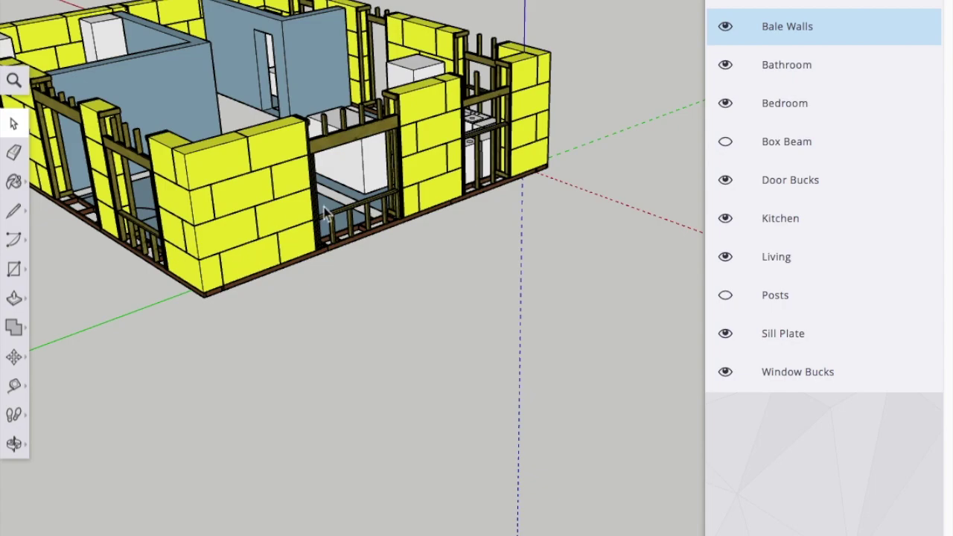
pyautogui.moveTo(532, 176); pyautogui.dragTo(423, 210, button='middle')
pyautogui.moveTo(506, 231); pyautogui.dragTo(515, 251, button='middle')
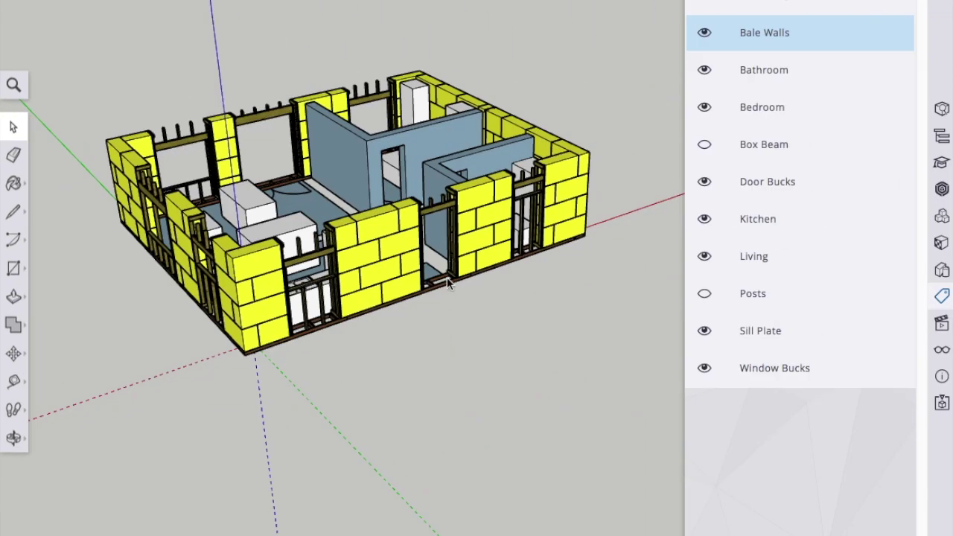
pyautogui.scroll(4, 446, 277)
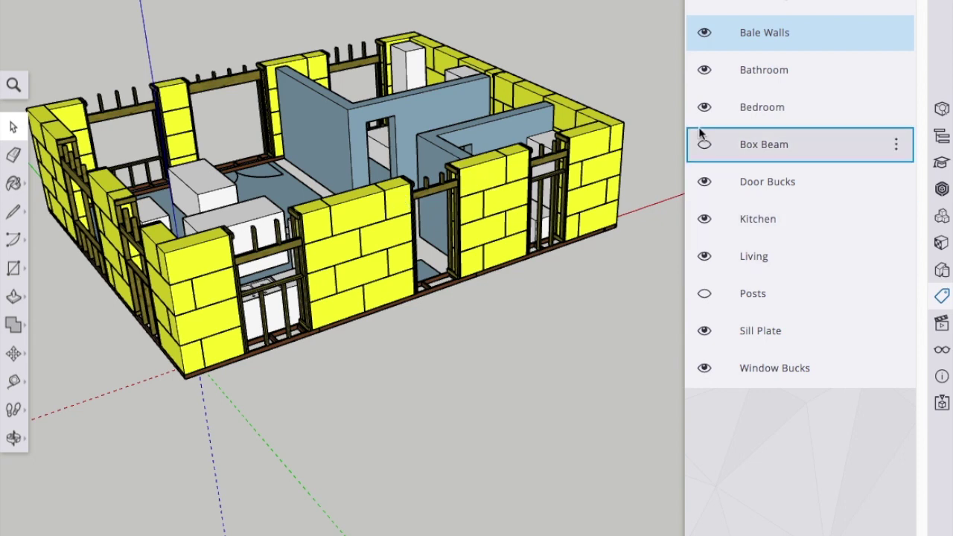
# Show the Box Beam tag and zoom and pan along the front wall to inspect it
pyautogui.click(705, 146)
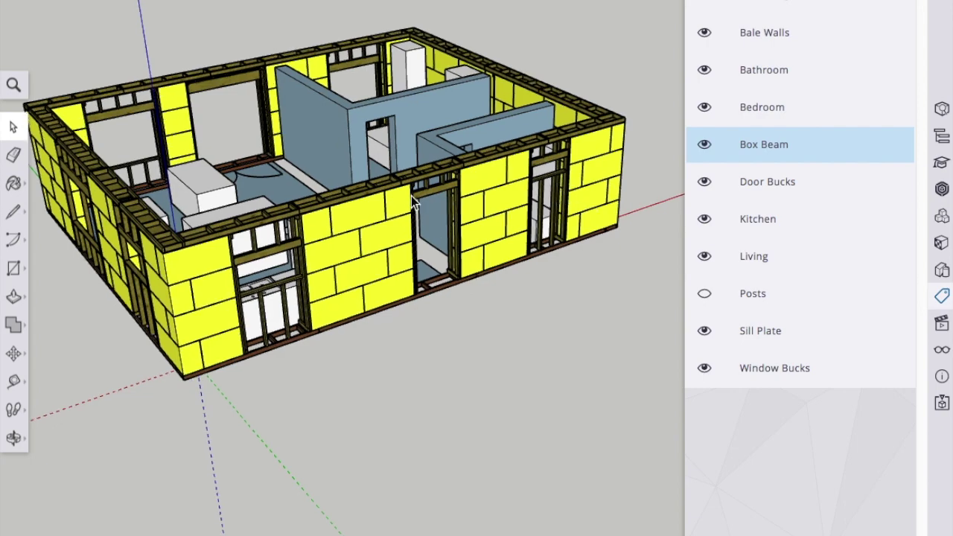
pyautogui.scroll(5, 411, 196)
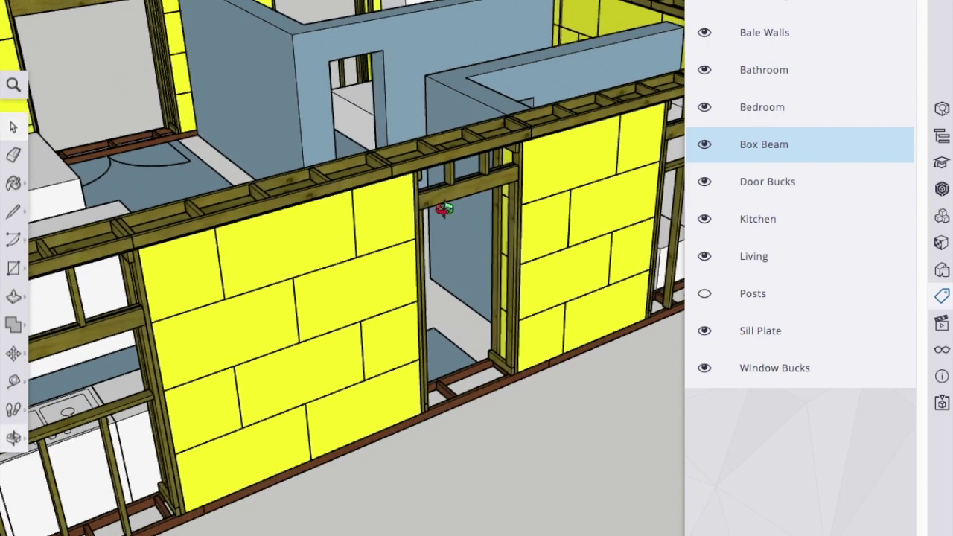
pyautogui.moveTo(442, 206)
pyautogui.keyDown('shift'); pyautogui.mouseDown(button='middle')
pyautogui.moveTo(472, 233)
pyautogui.moveTo(436, 223)
pyautogui.moveTo(373, 237)
pyautogui.mouseUp(button='middle'); pyautogui.keyUp('shift')
pyautogui.scroll(-4, 473, 232)
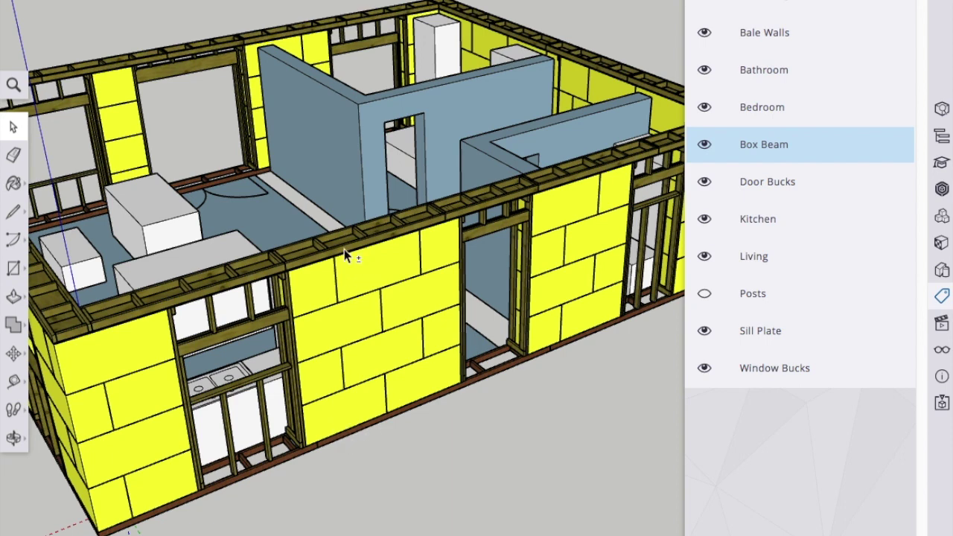
pyautogui.scroll(5, 344, 249)
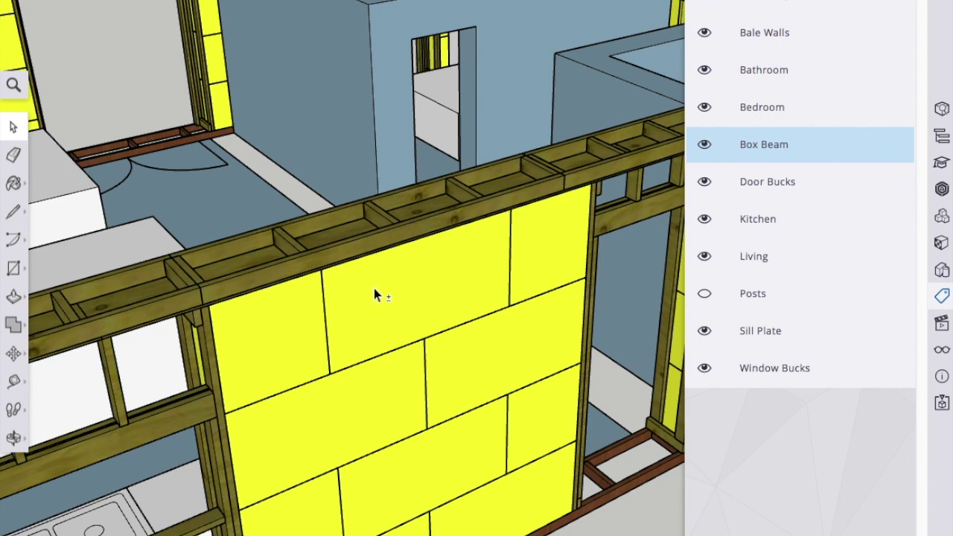
pyautogui.moveTo(373, 288); pyautogui.dragTo(378, 283, button='middle')
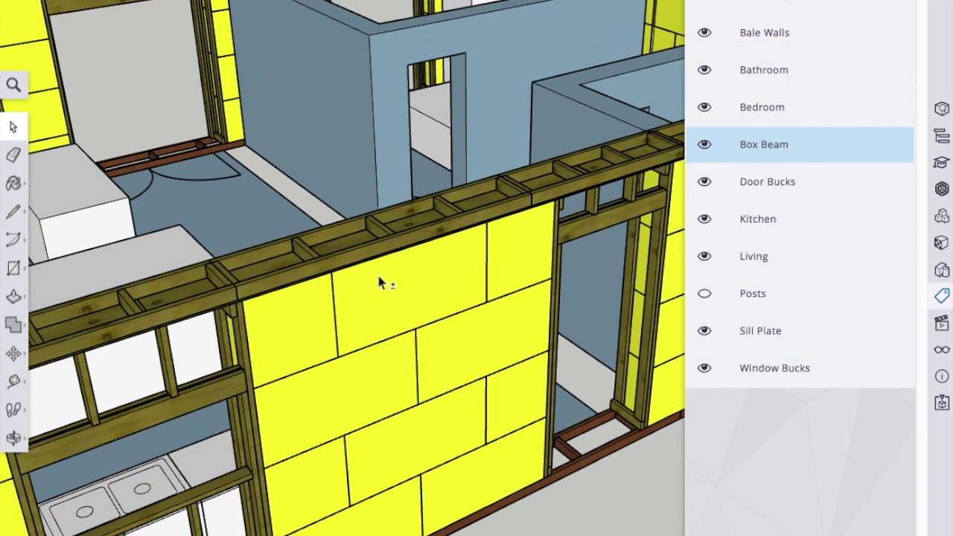
pyautogui.scroll(1, 378, 283)
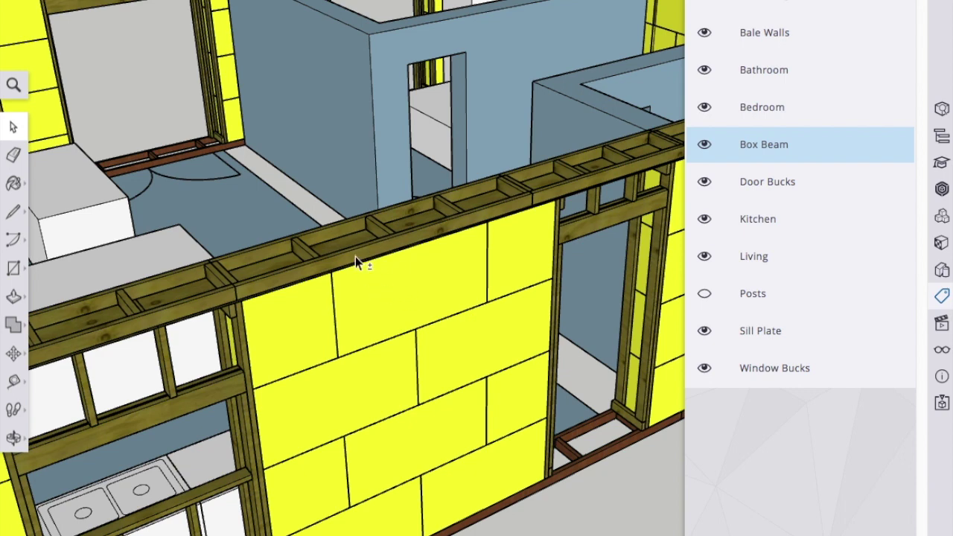
pyautogui.scroll(5, 353, 244)
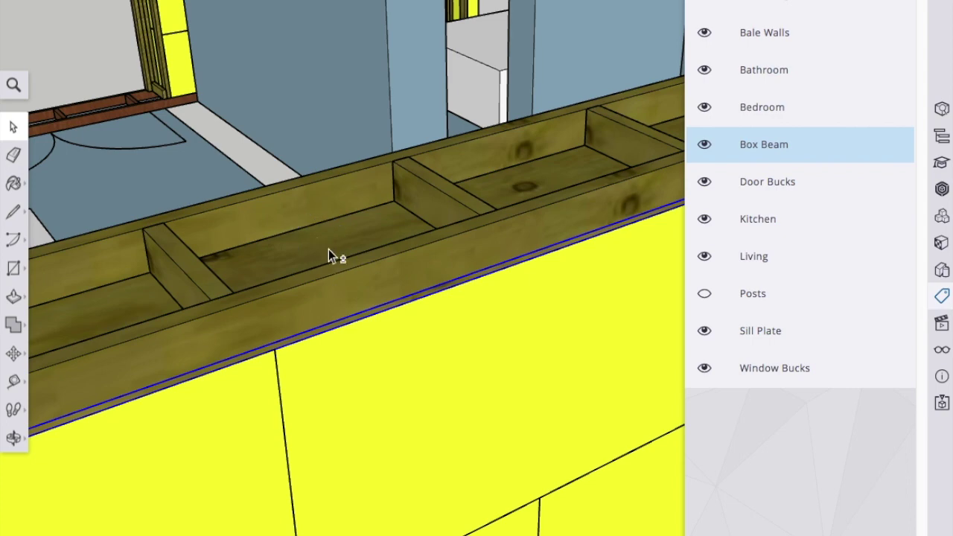
pyautogui.moveTo(326, 244); pyautogui.dragTo(405, 315, button='middle')
pyautogui.scroll(3, 474, 339)
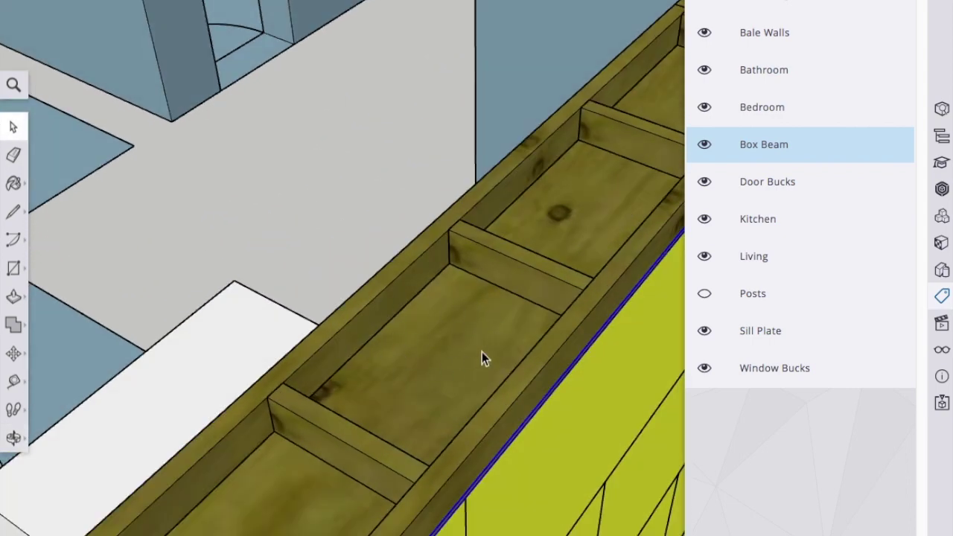
pyautogui.scroll(-3, 480, 333)
pyautogui.moveTo(479, 334); pyautogui.dragTo(423, 222, button='middle')
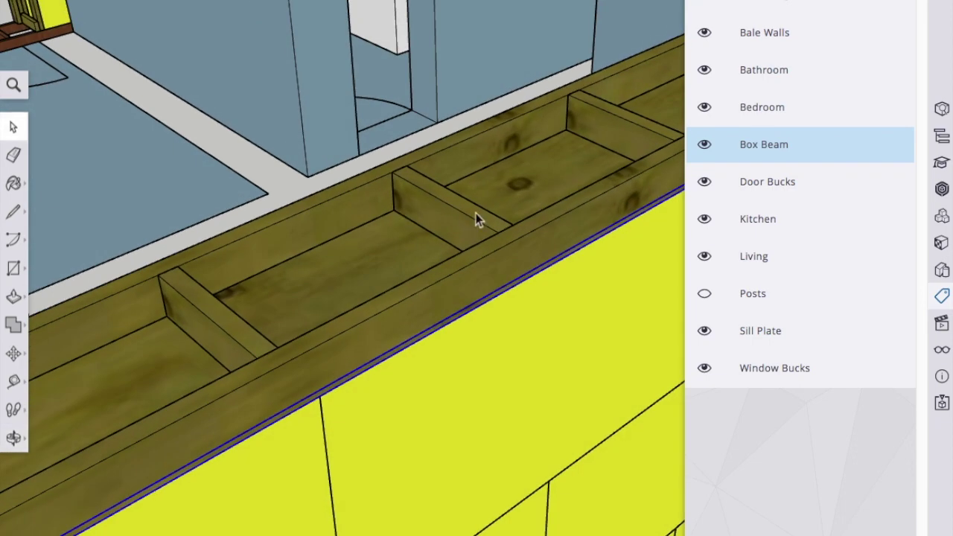
pyautogui.scroll(-5, 436, 268)
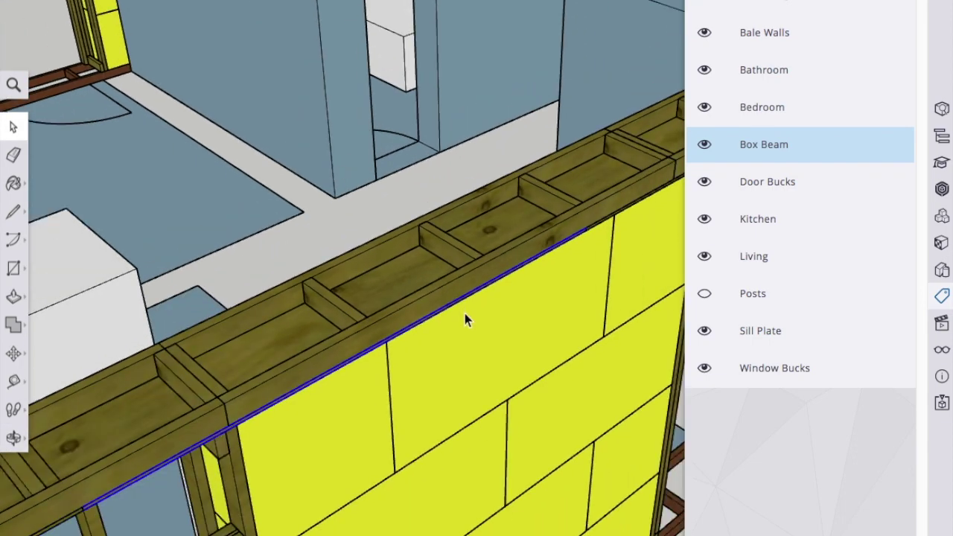
pyautogui.moveTo(466, 319); pyautogui.dragTo(381, 220, button='middle')
pyautogui.scroll(-3, 380, 195)
pyautogui.scroll(-4, 416, 352)
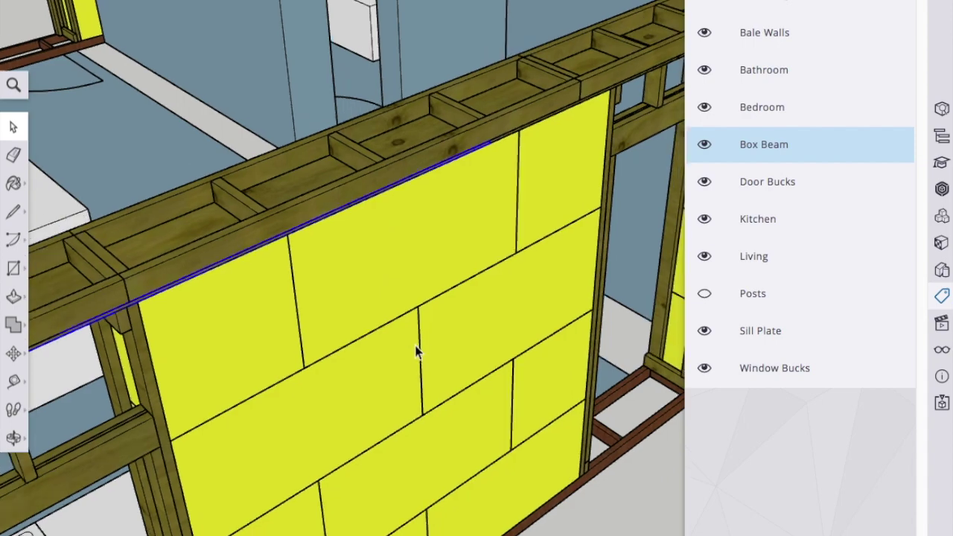
pyautogui.scroll(-8, 415, 349)
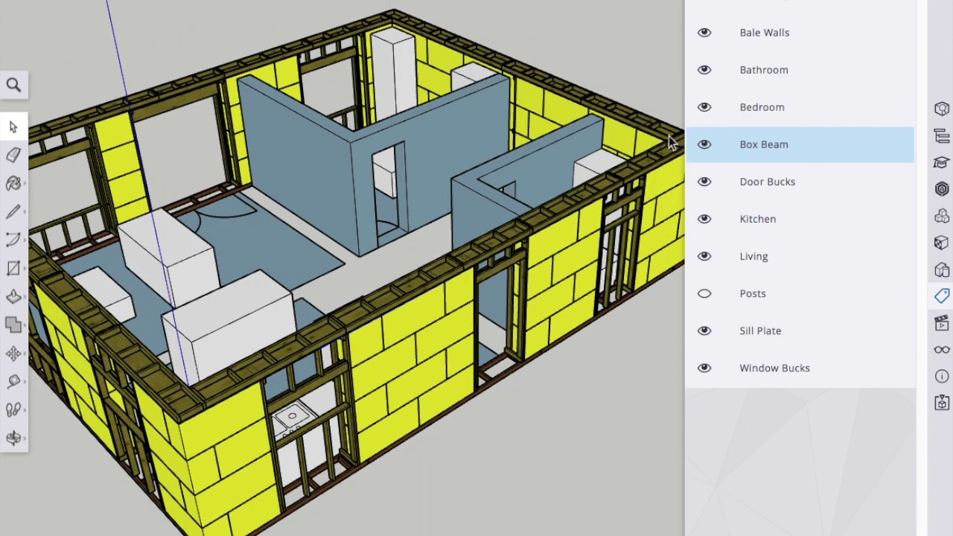
pyautogui.moveTo(272, 36); pyautogui.dragTo(174, 87, button='middle')
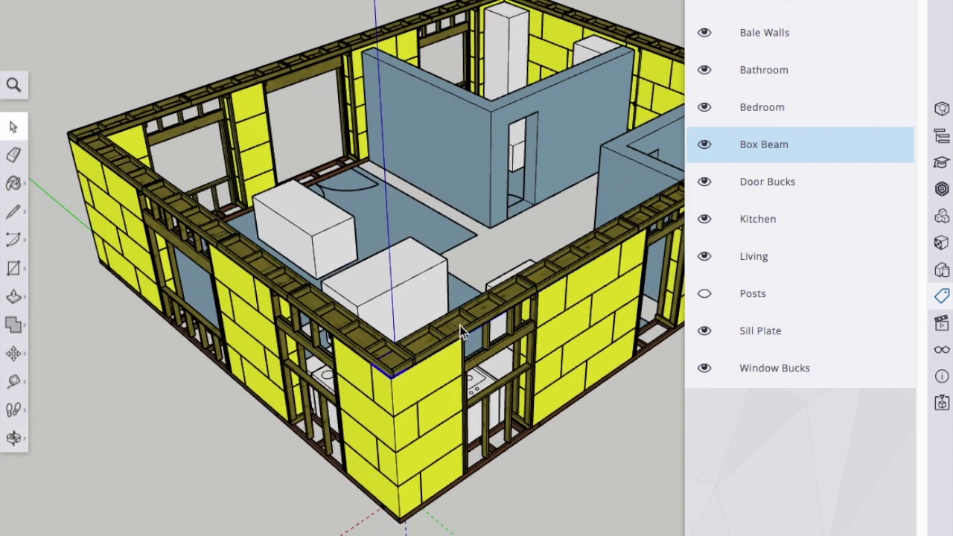
pyautogui.scroll(-3, 468, 317)
pyautogui.scroll(3, 539, 402)
pyautogui.moveTo(539, 402)
pyautogui.mouseDown(button='middle')
pyautogui.moveTo(468, 397)
pyautogui.moveTo(395, 334)
pyautogui.moveTo(440, 332)
pyautogui.mouseUp(button='middle')
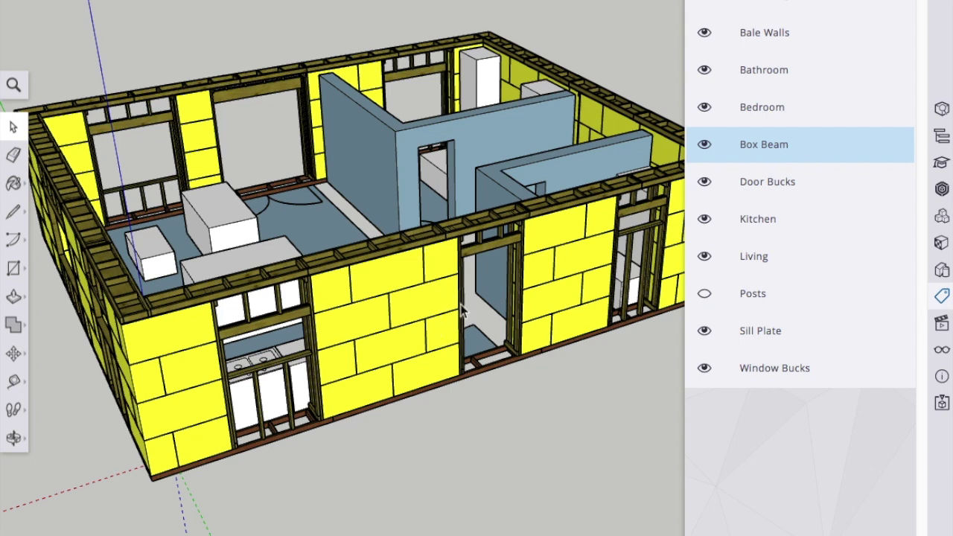
pyautogui.moveTo(462, 311); pyautogui.dragTo(402, 228, button='middle')
pyautogui.scroll(2, 407, 237)
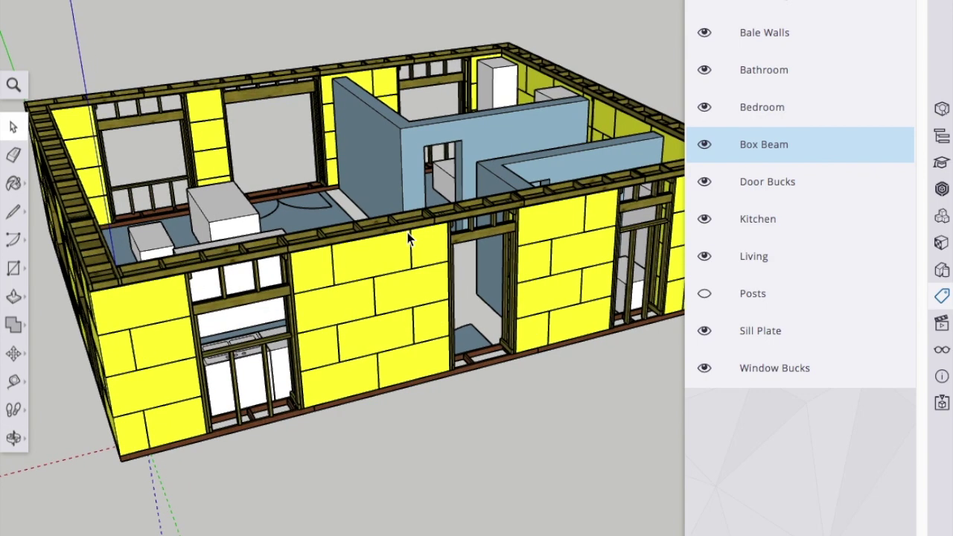
pyautogui.moveTo(409, 237); pyautogui.dragTo(461, 260, button='middle')
pyautogui.scroll(1, 427, 251)
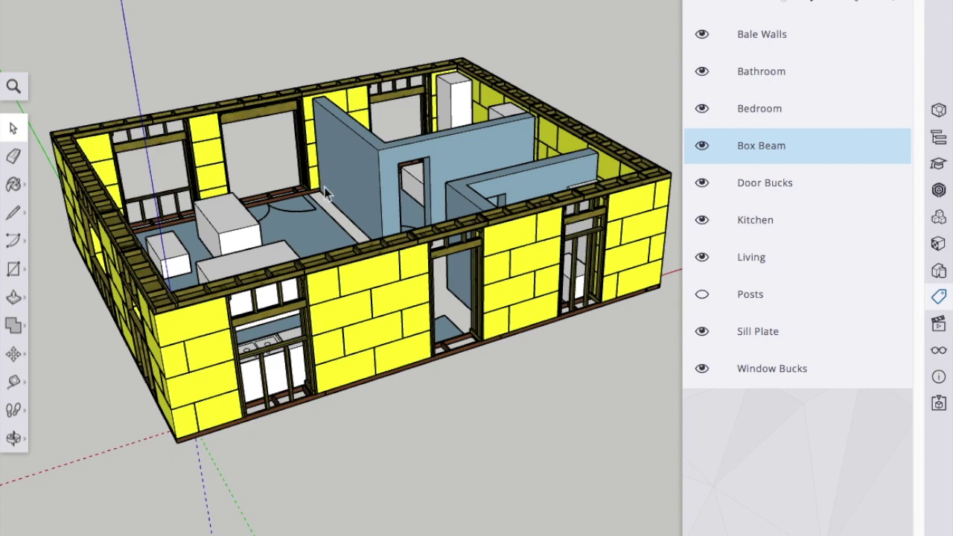
pyautogui.moveTo(372, 218); pyautogui.dragTo(305, 206, button='middle')
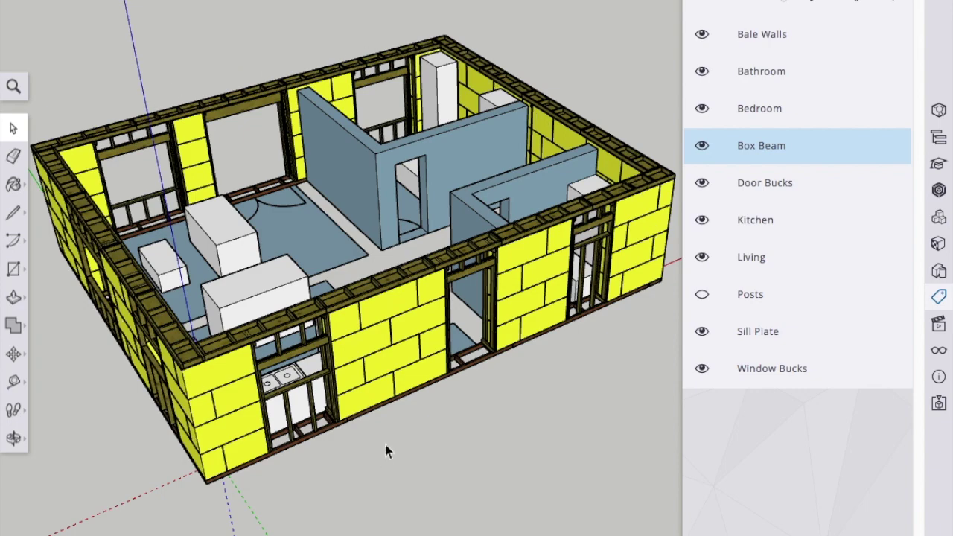
pyautogui.moveTo(344, 170); pyautogui.dragTo(418, 235, button='middle')
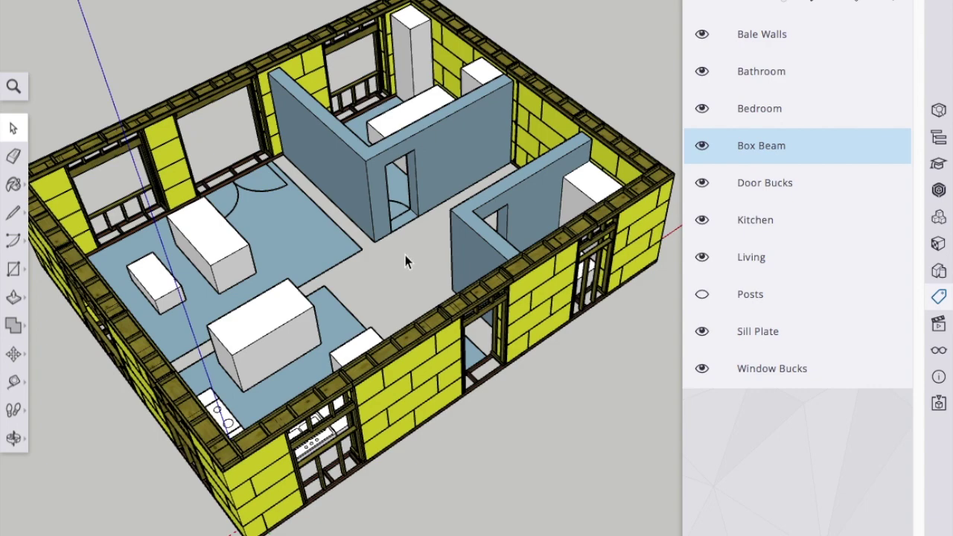
pyautogui.scroll(5, 407, 264)
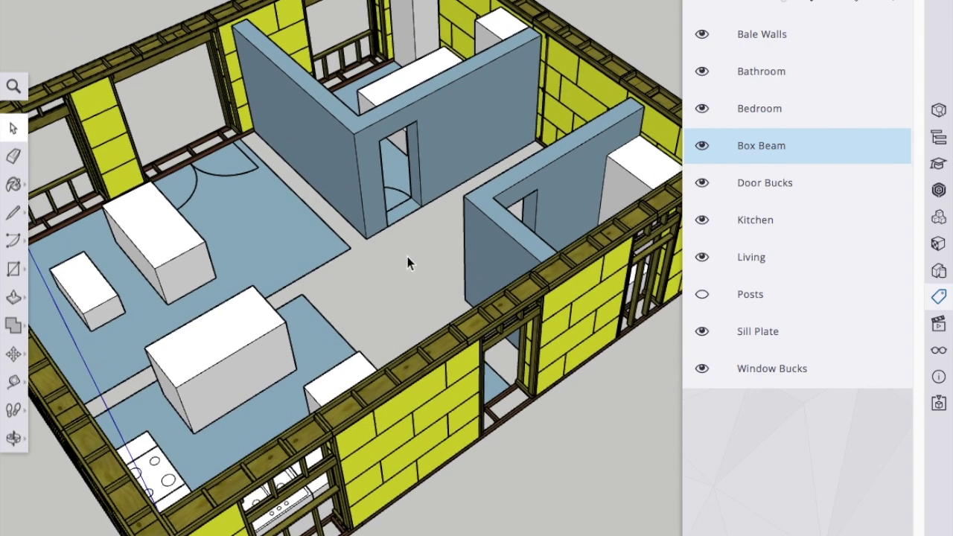
pyautogui.scroll(-5, 447, 206)
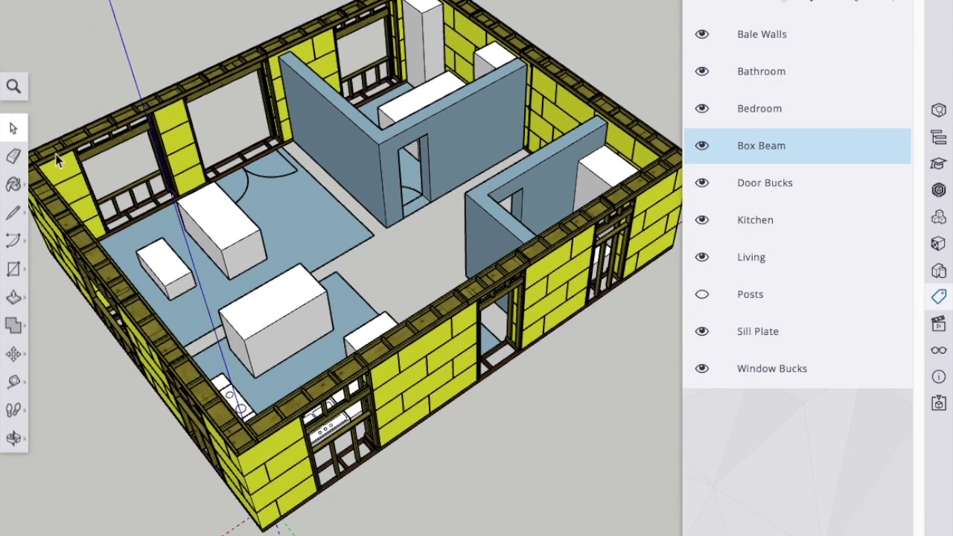
pyautogui.moveTo(625, 337); pyautogui.dragTo(510, 283, button='middle')
pyautogui.scroll(3, 548, 317)
pyautogui.moveTo(548, 316)
pyautogui.mouseDown(button='middle')
pyautogui.moveTo(490, 304)
pyautogui.moveTo(542, 324)
pyautogui.mouseUp(button='middle')
pyautogui.scroll(2, 542, 324)
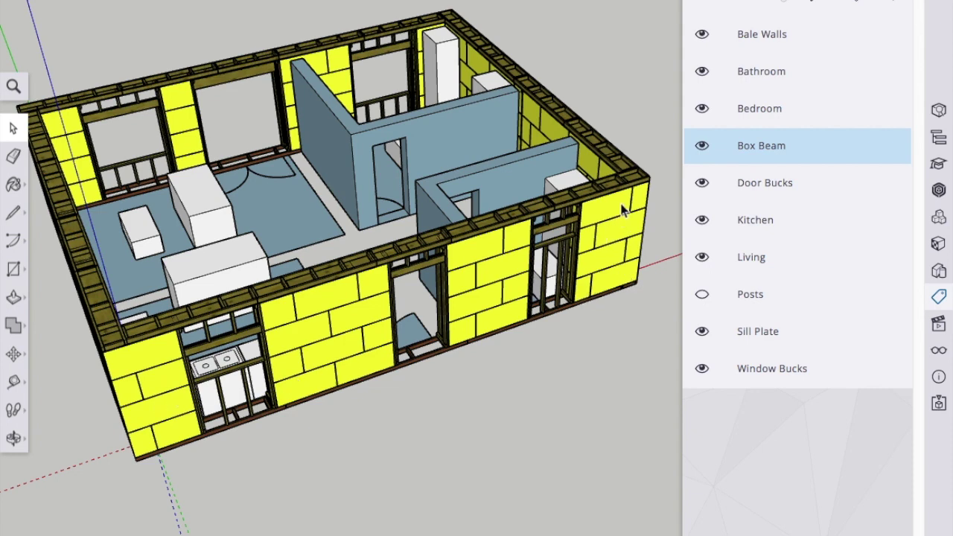
pyautogui.moveTo(564, 209); pyautogui.dragTo(435, 214, button='middle')
pyautogui.moveTo(391, 180); pyautogui.dragTo(362, 213, button='middle')
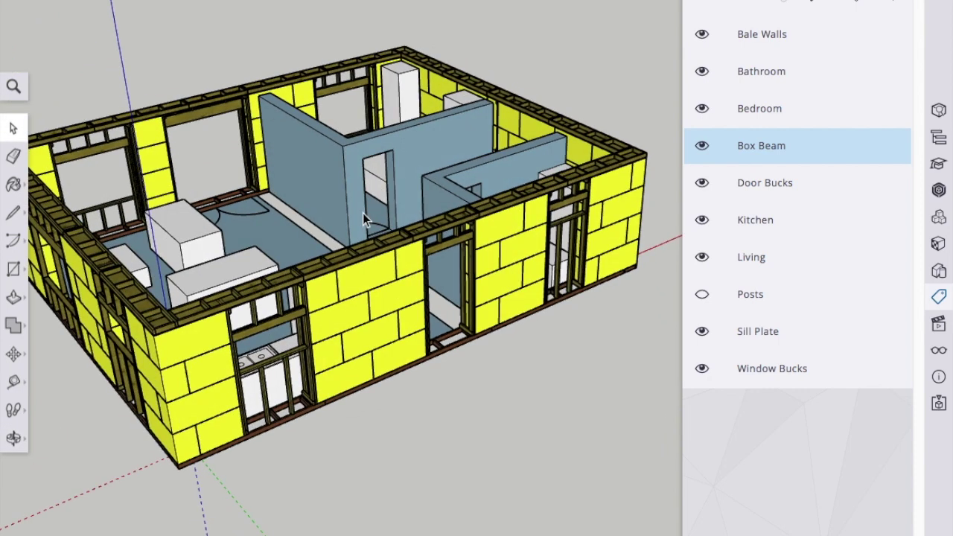
pyautogui.moveTo(364, 212); pyautogui.dragTo(364, 212, button='middle')
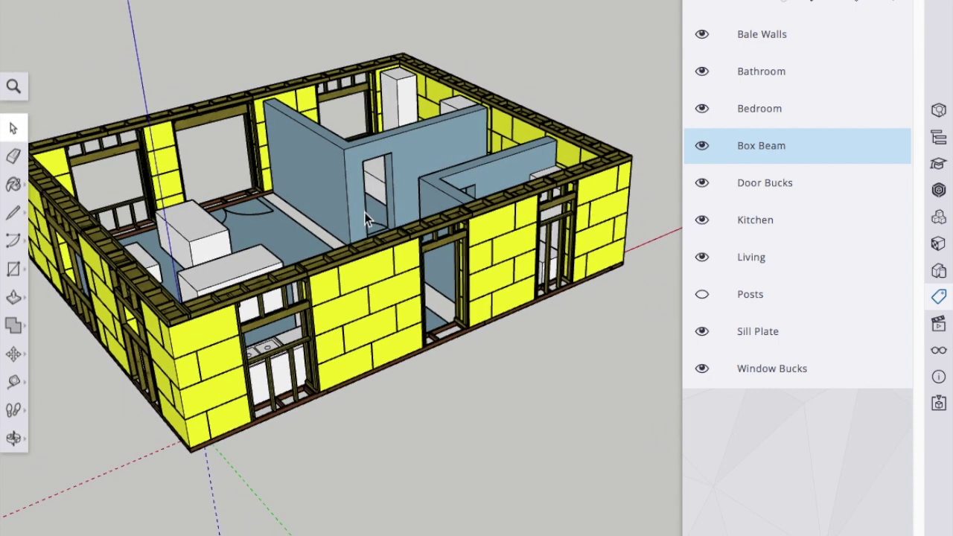